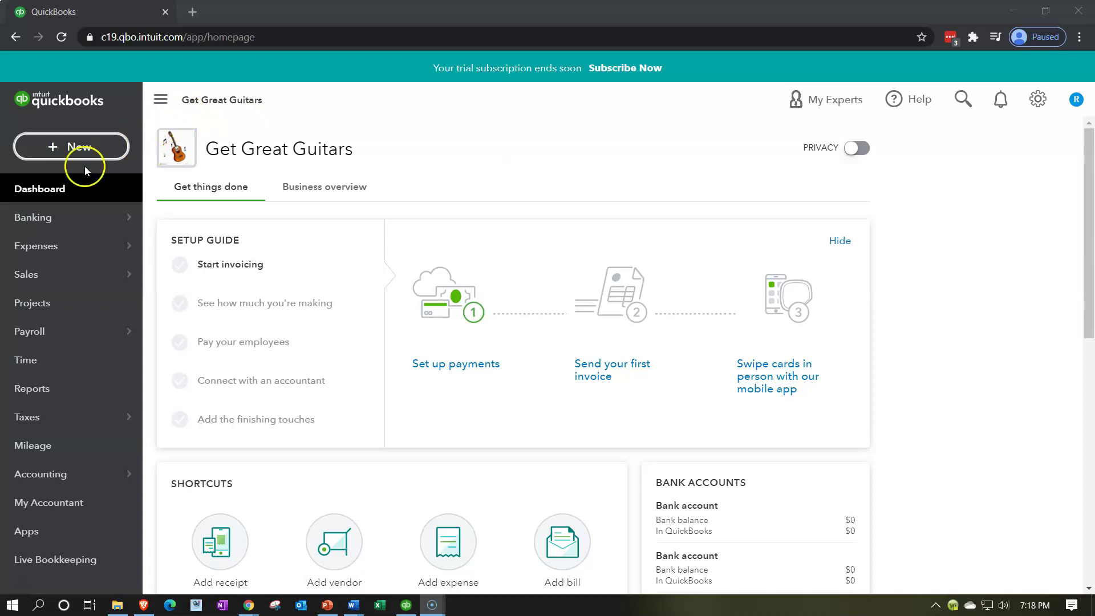
# Step: Open a new blank invoice, dismiss its introductory tour, and examine the product lines and sales tax area
pyautogui.click(79, 148)
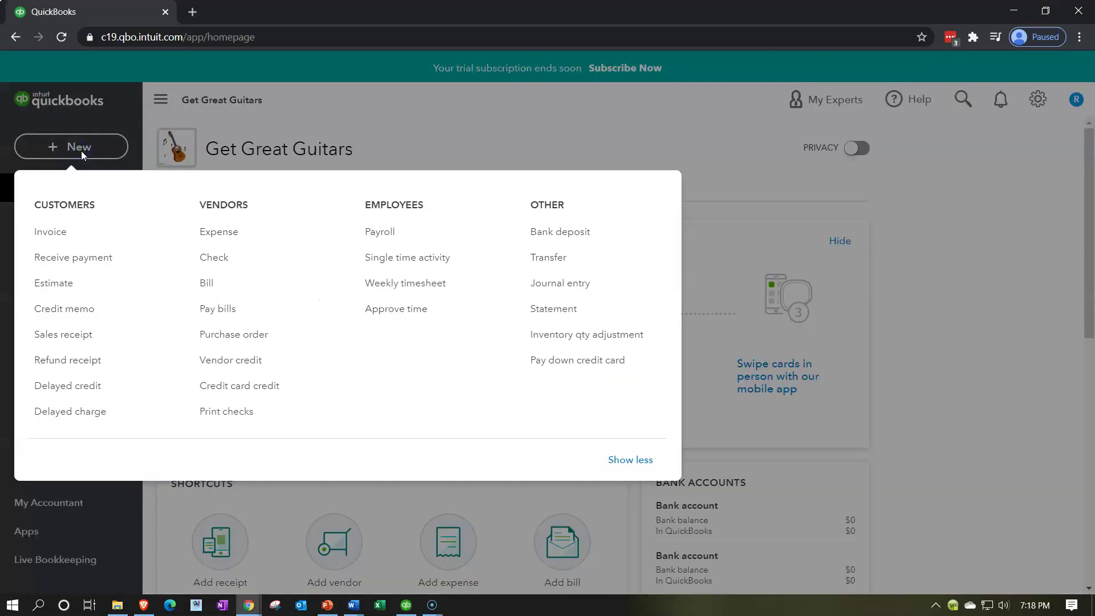
pyautogui.click(80, 234)
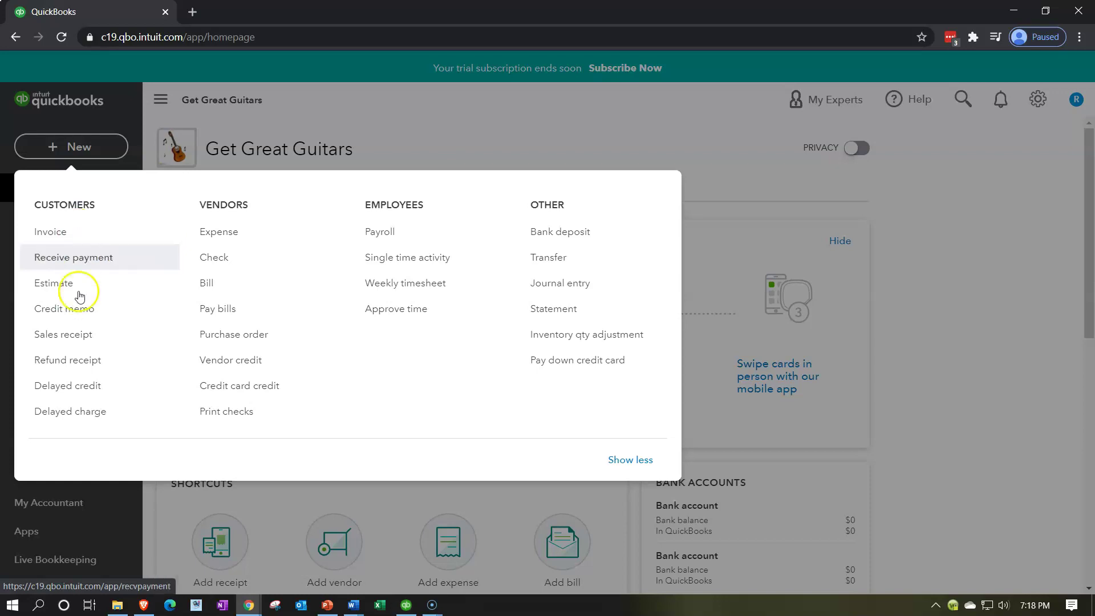
pyautogui.click(69, 246)
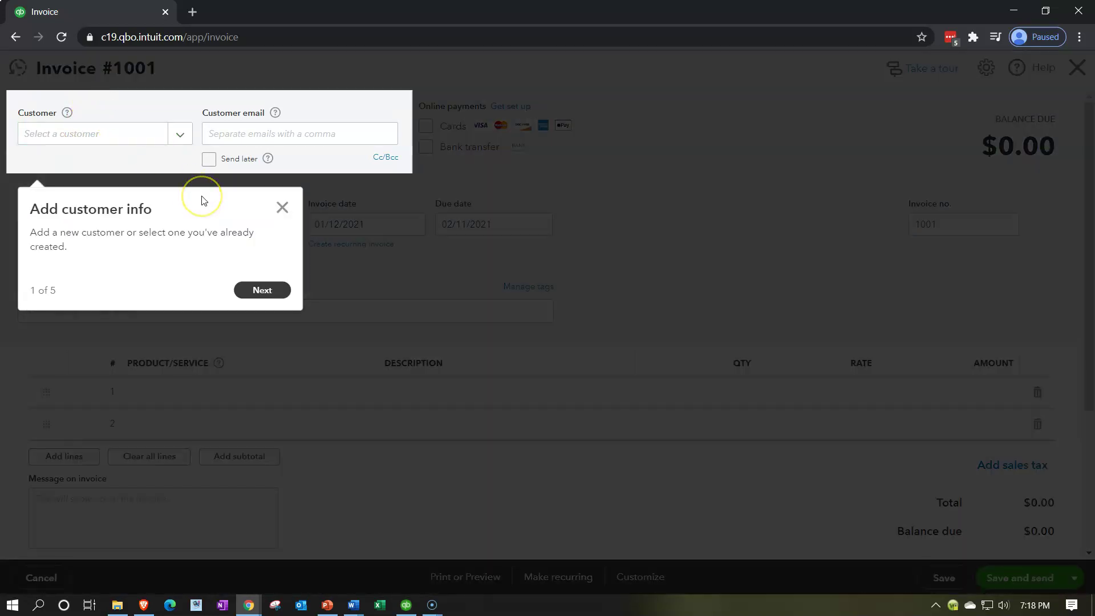
pyautogui.press('Escape')
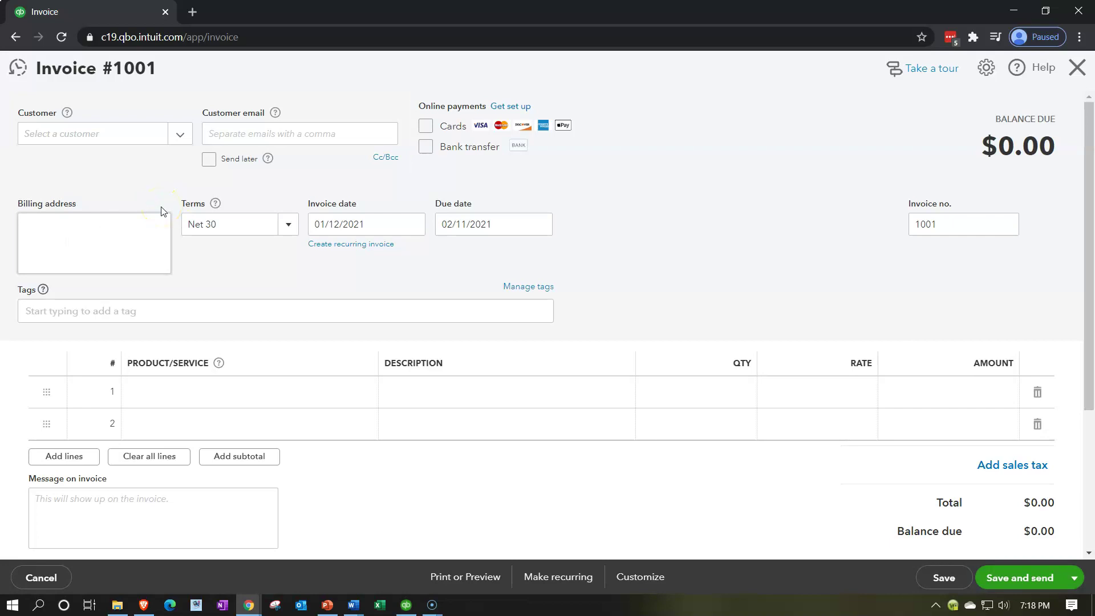
pyautogui.click(294, 406)
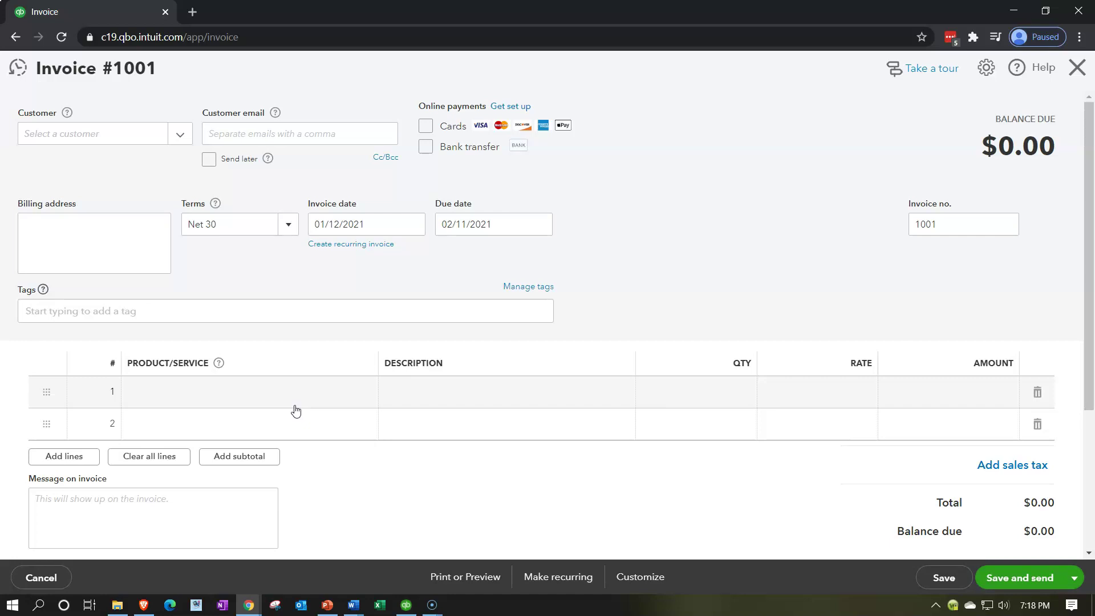
pyautogui.click(906, 507)
pyautogui.click(907, 506)
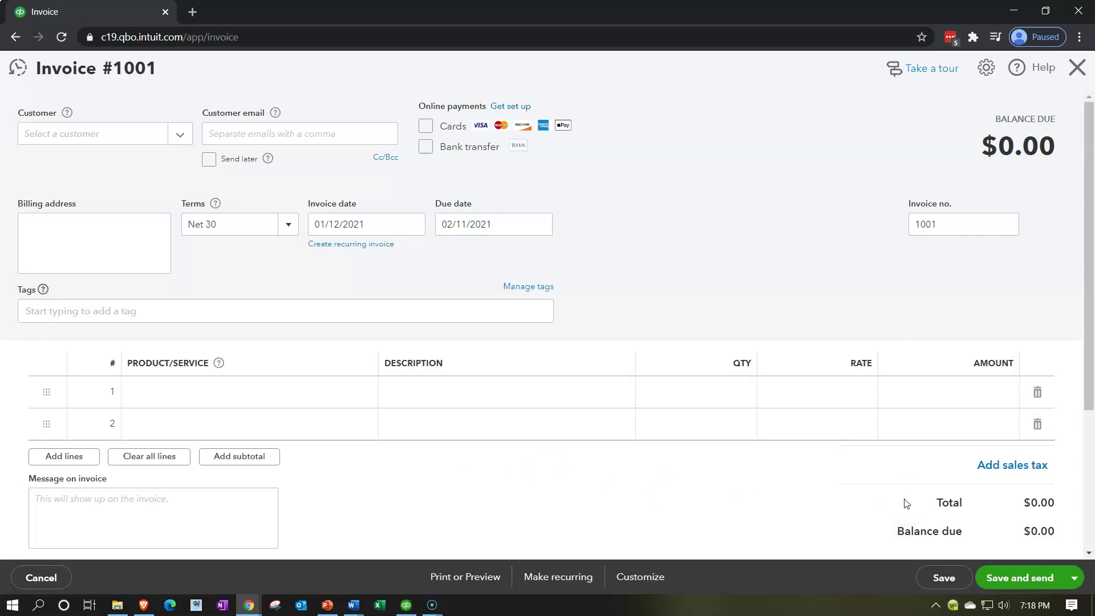
pyautogui.moveTo(906, 503); pyautogui.dragTo(967, 477)
pyautogui.click(784, 304)
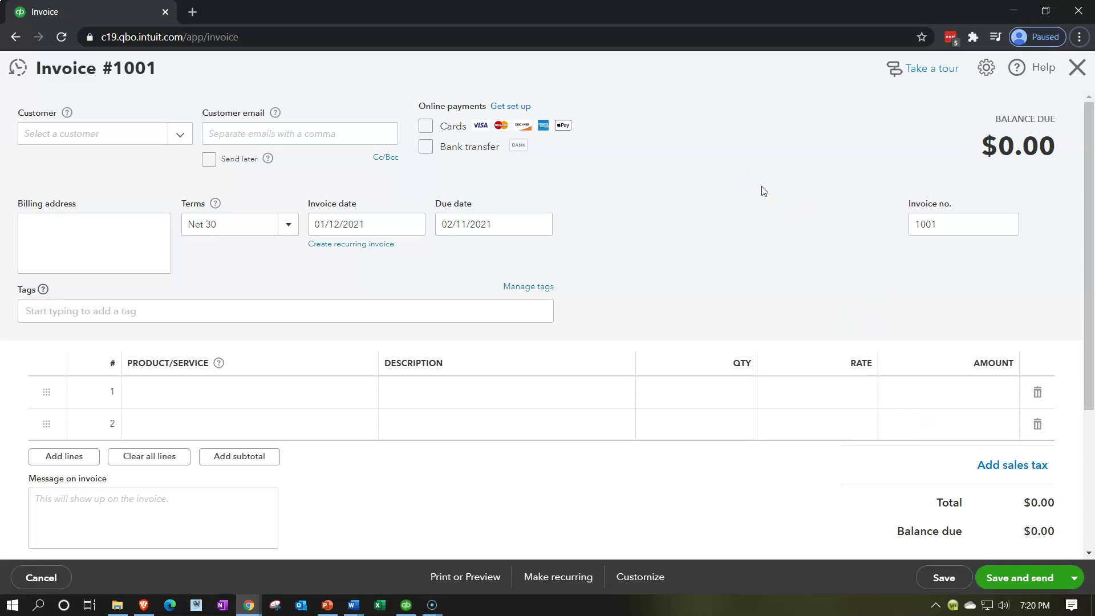
# Step: Examine the first product/service line of the blank invoice, then close the form without saving
pyautogui.click(284, 399)
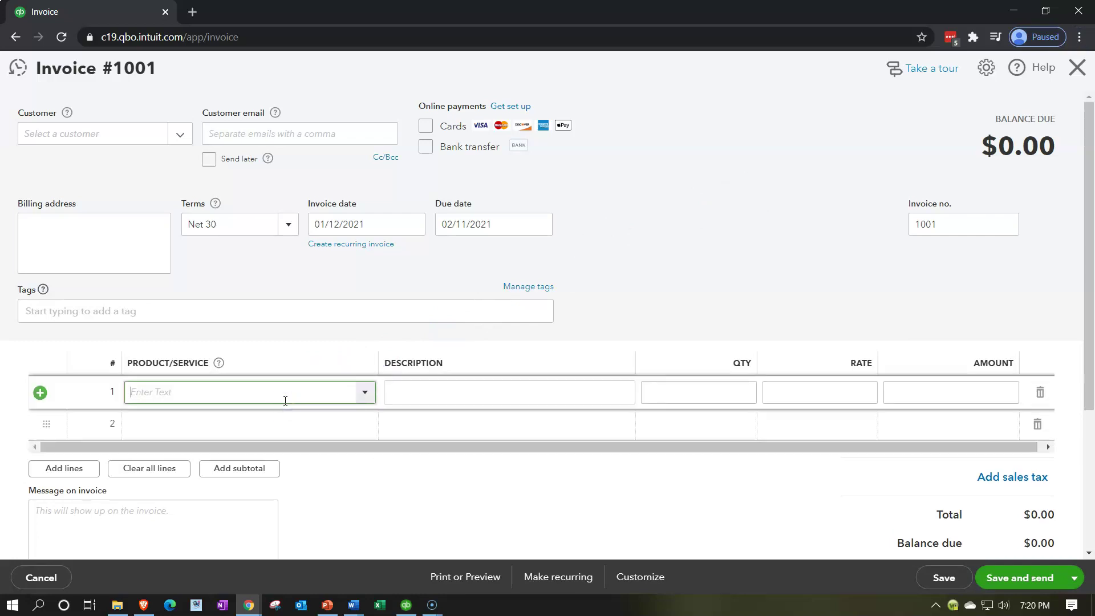
pyautogui.click(292, 399)
pyautogui.click(252, 379)
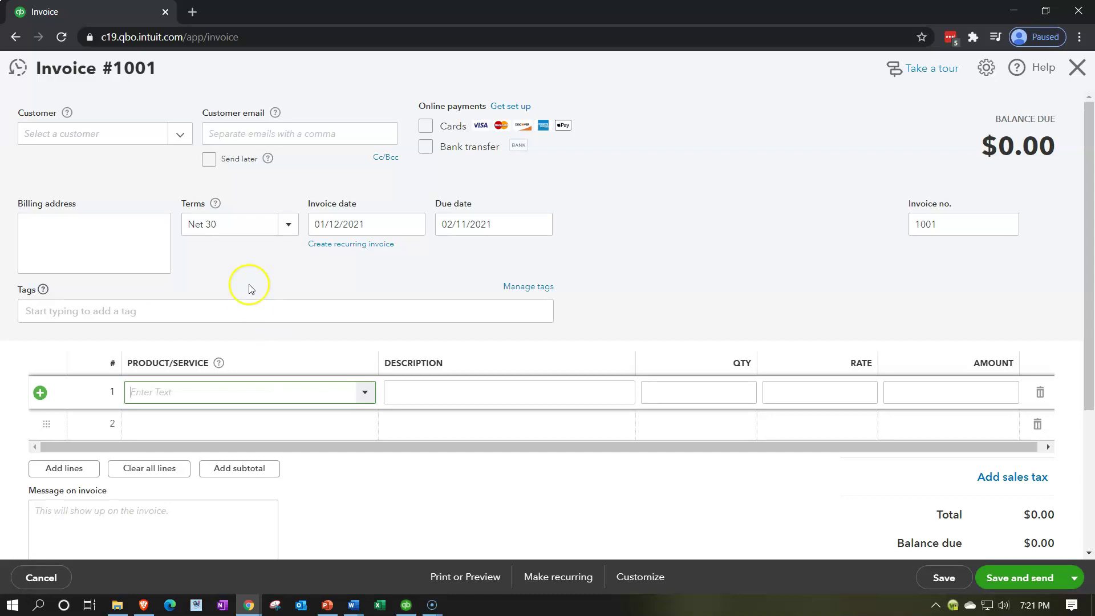
pyautogui.click(190, 148)
pyautogui.click(280, 399)
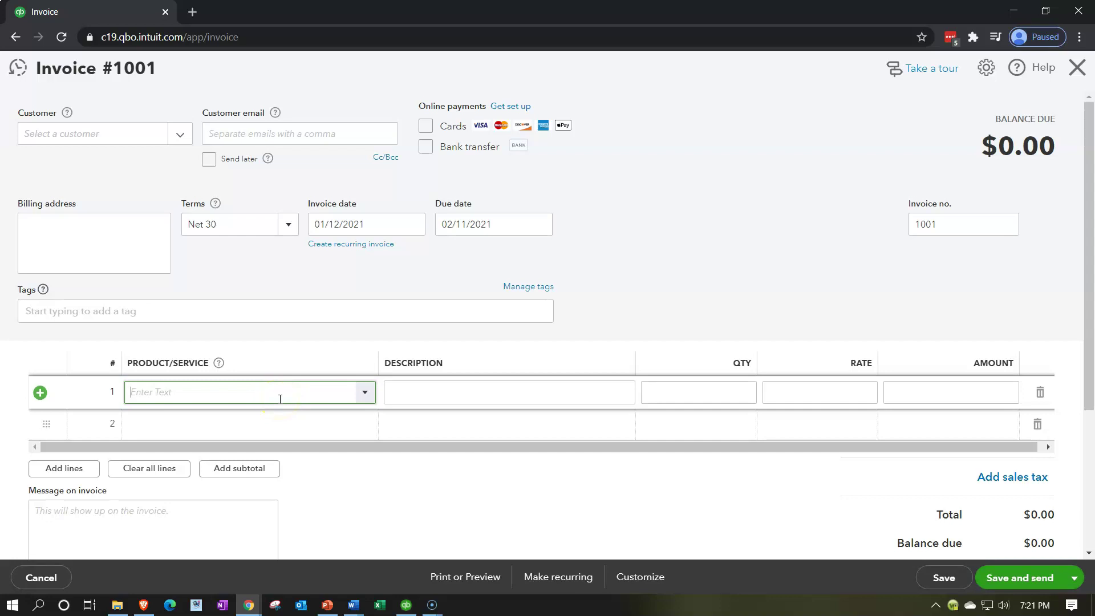
pyautogui.click(1076, 74)
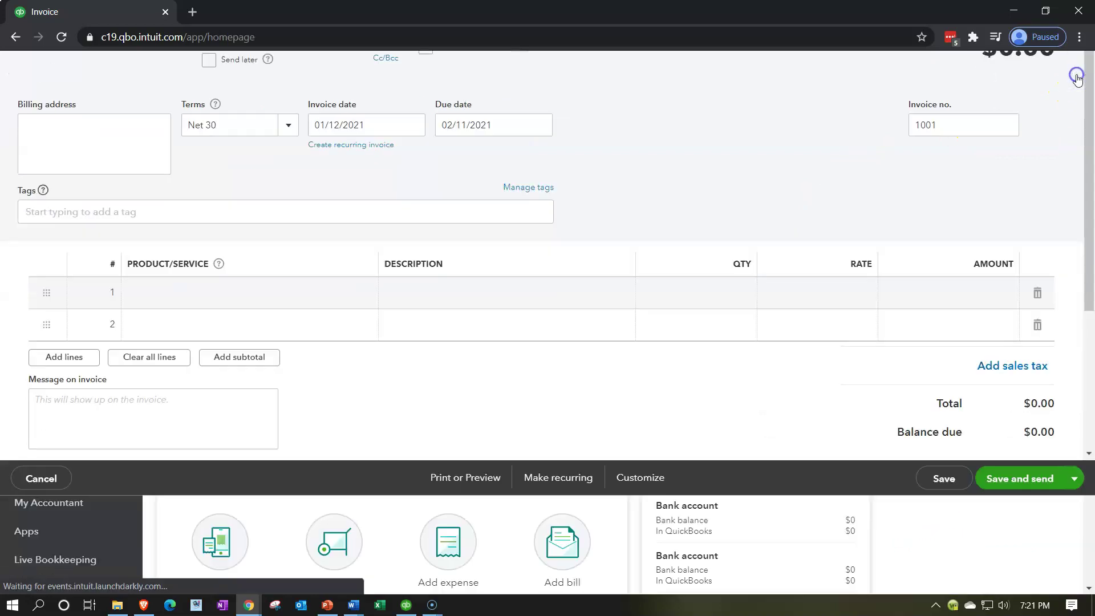
# Step: Start the sales tax setup from the Sales Tax page and accept the business address on file
pyautogui.click(88, 423)
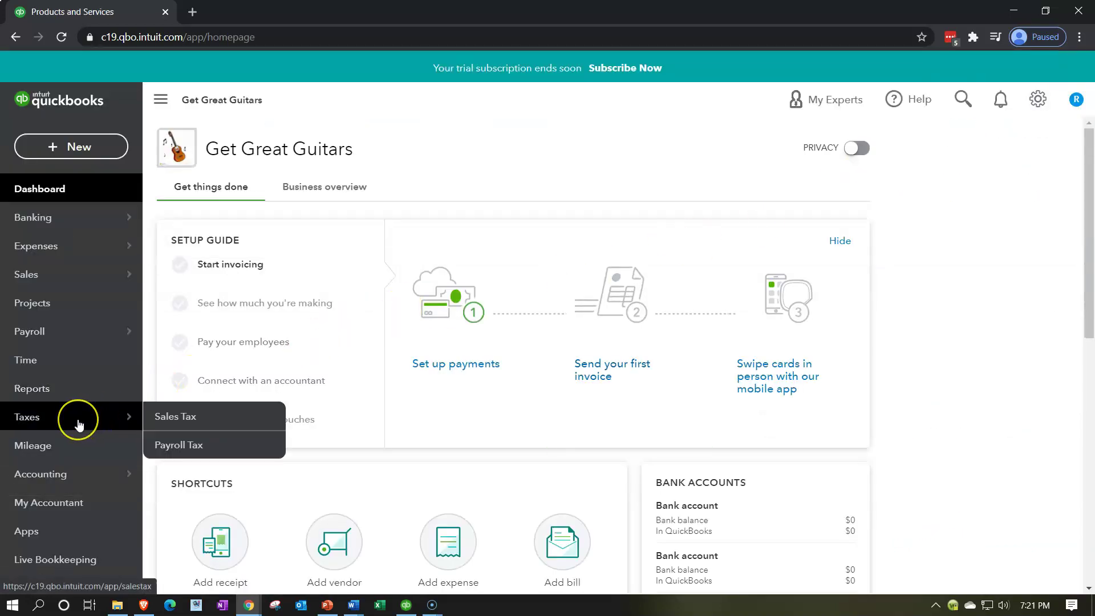
pyautogui.click(79, 425)
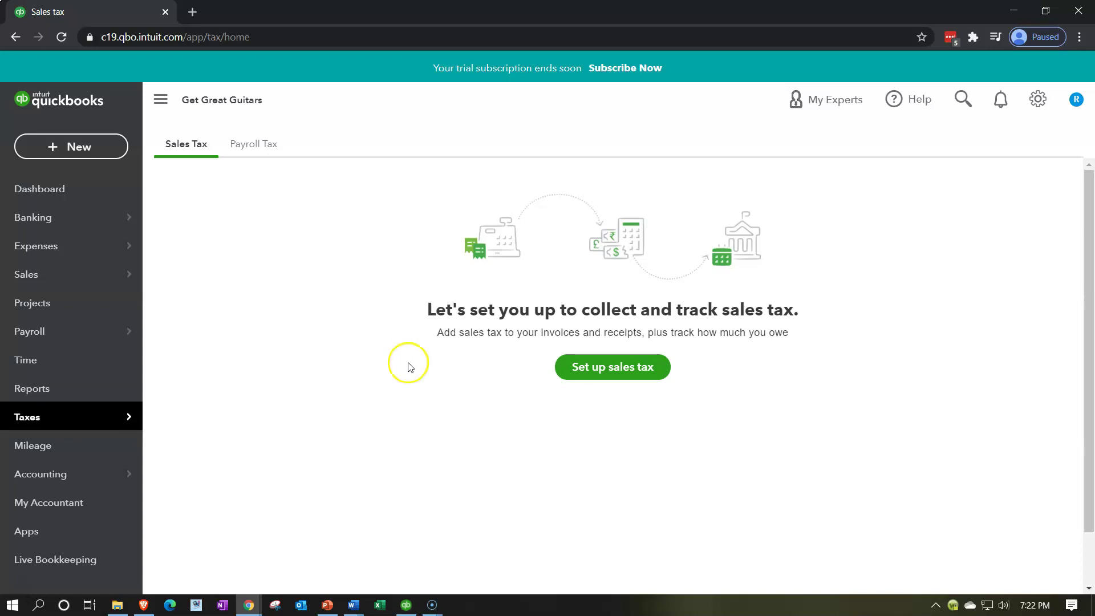
pyautogui.click(579, 372)
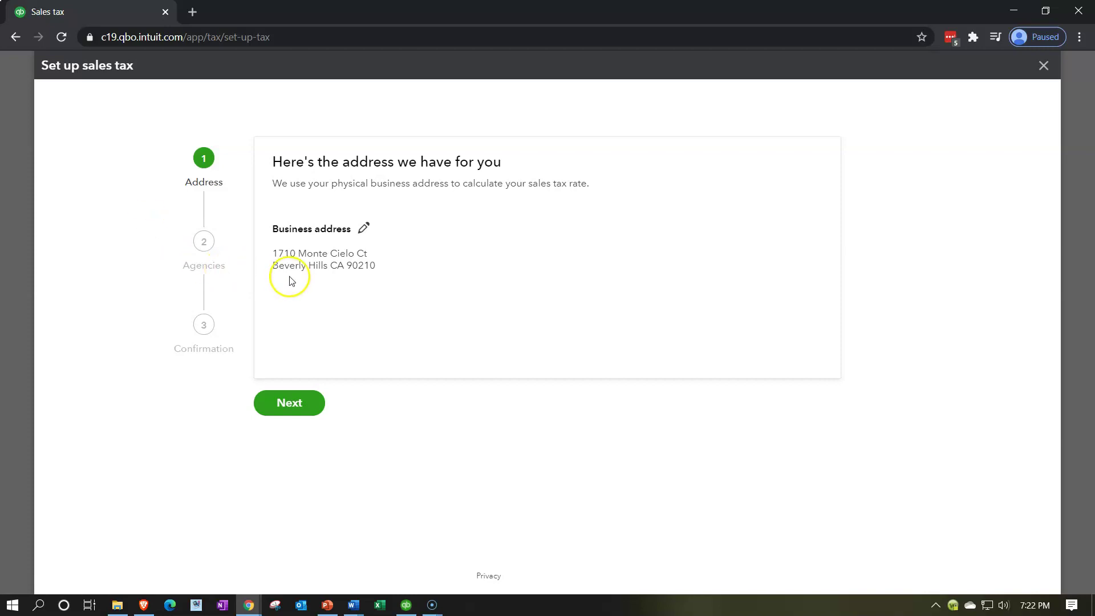
pyautogui.click(287, 401)
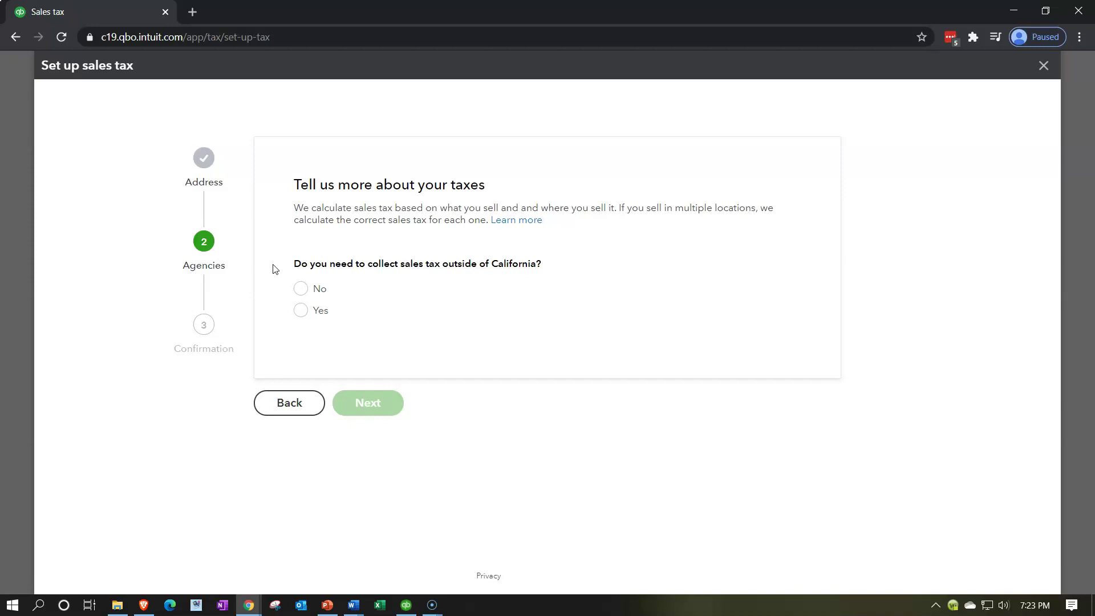
# Step: Answer No to collecting sales tax outside California, finish the automatic sales tax setup, and continue to creating an invoice
pyautogui.click(301, 289)
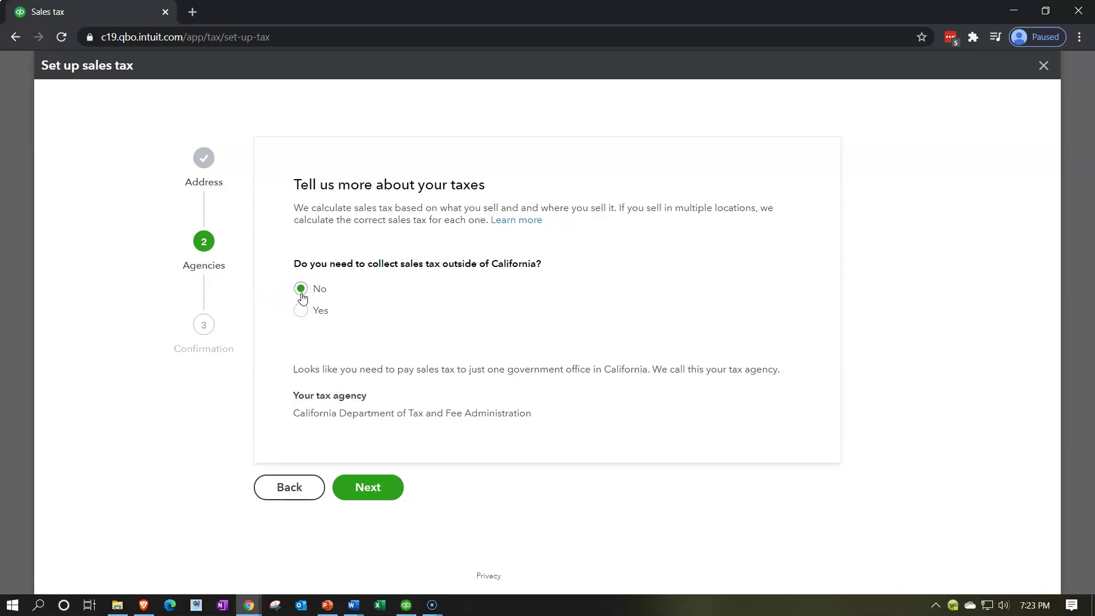
pyautogui.moveTo(302, 297); pyautogui.dragTo(303, 318)
pyautogui.click(365, 484)
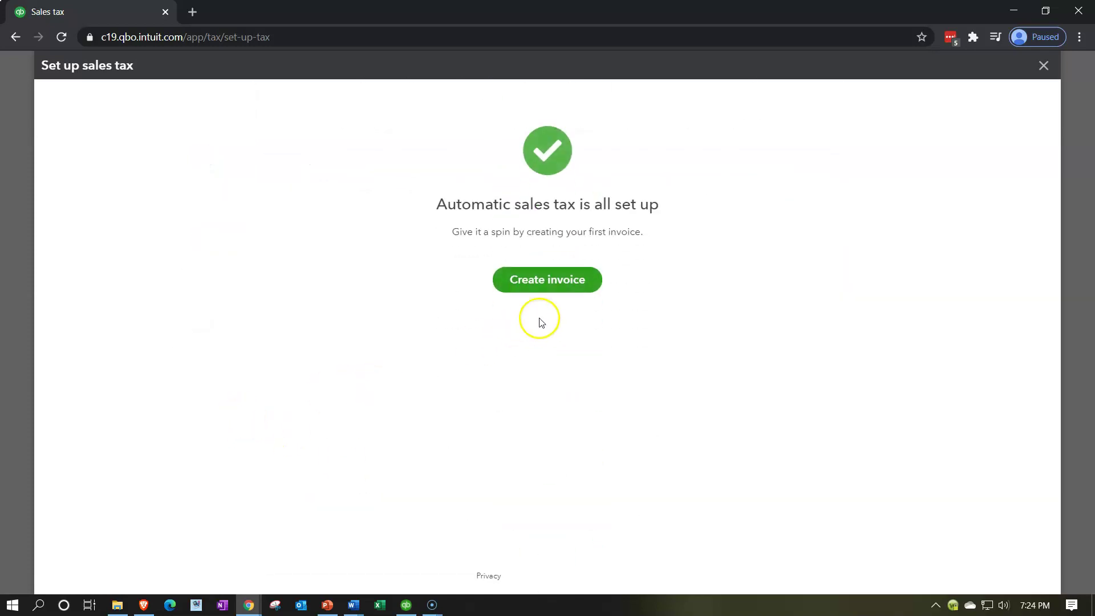
pyautogui.click(543, 281)
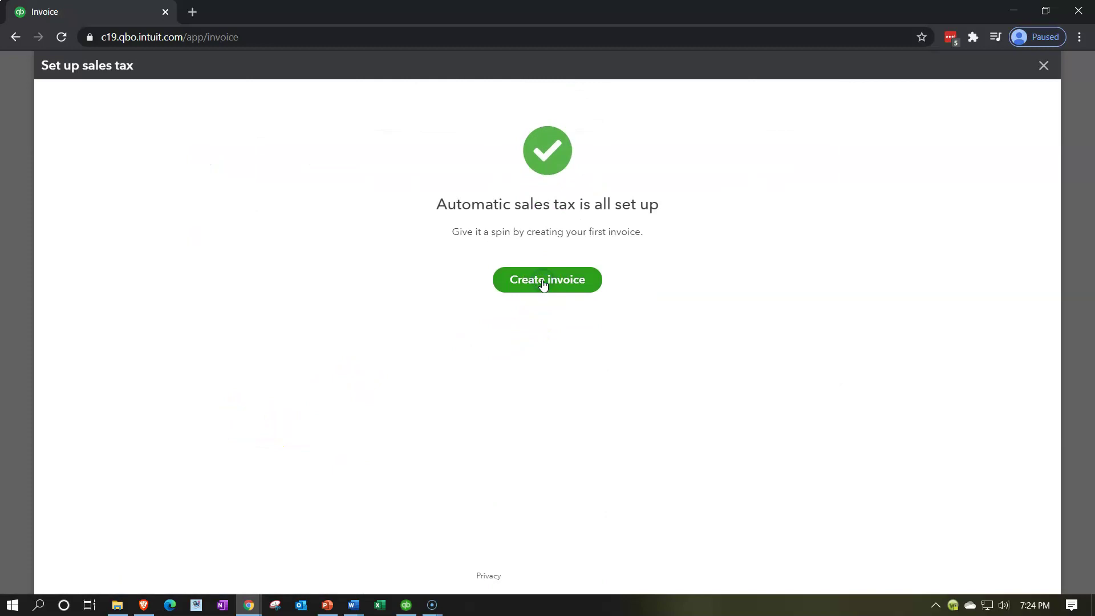
pyautogui.click(516, 292)
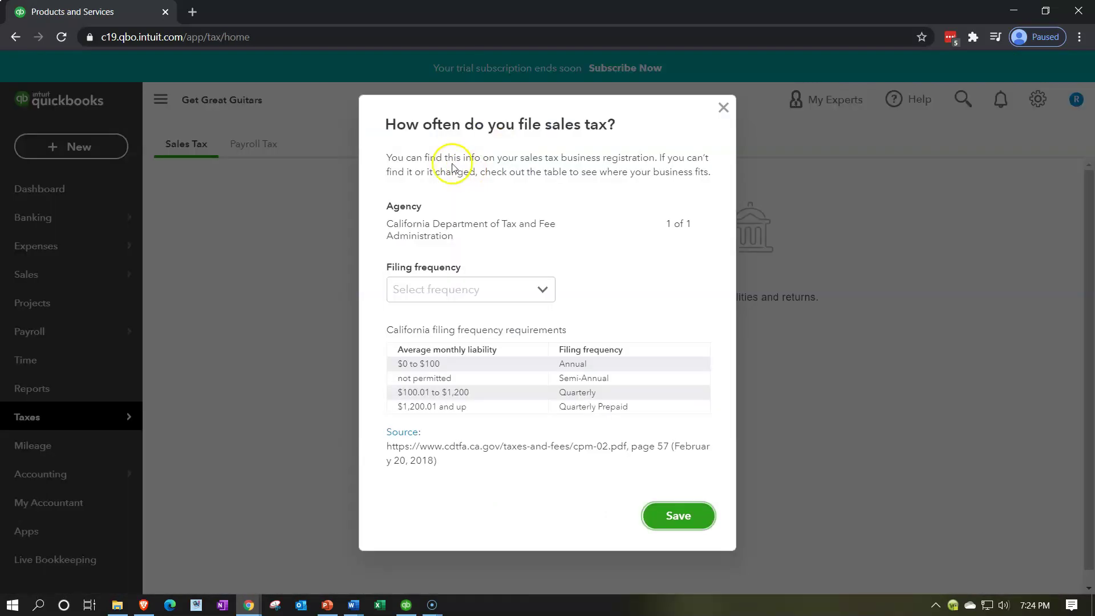
# Step: Set the filing frequency for the California Department of Tax and Fee Administration to Monthly and save it
pyautogui.click(371, 149)
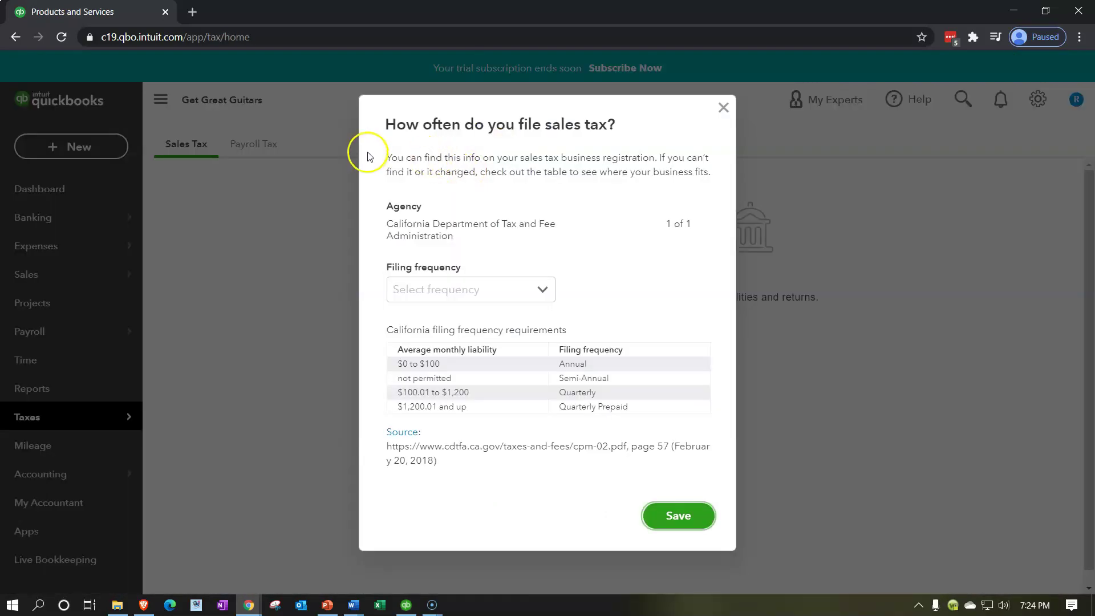
pyautogui.click(379, 147)
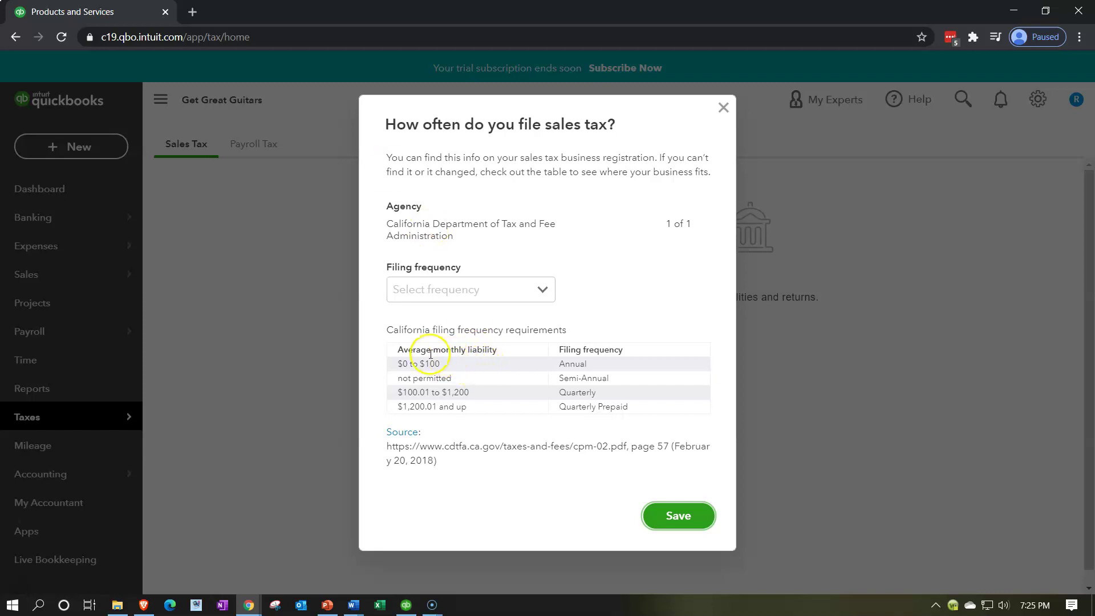
pyautogui.click(541, 289)
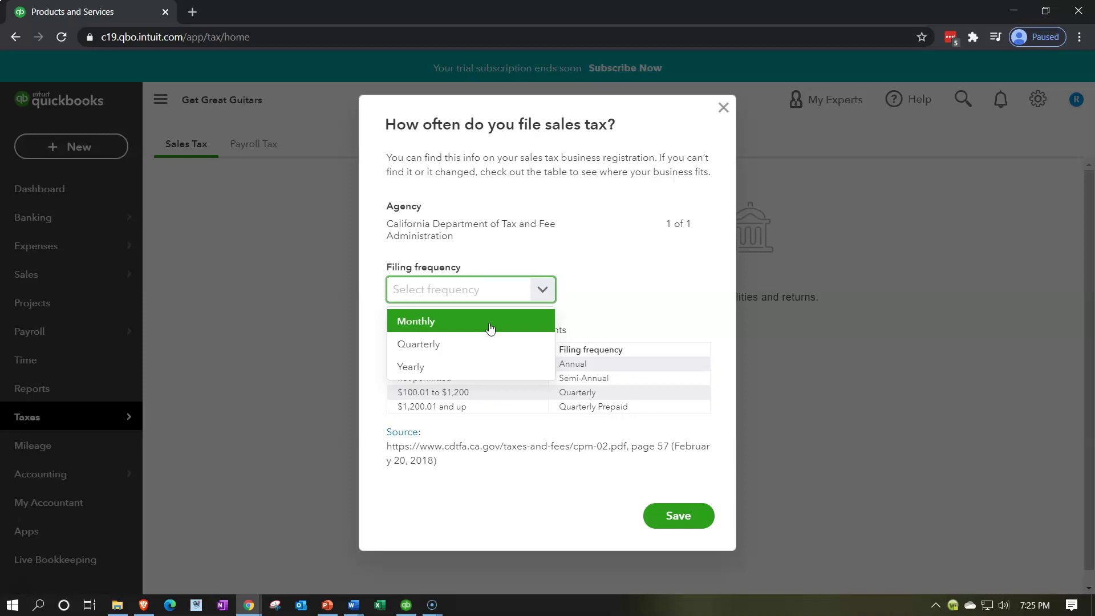
pyautogui.click(590, 302)
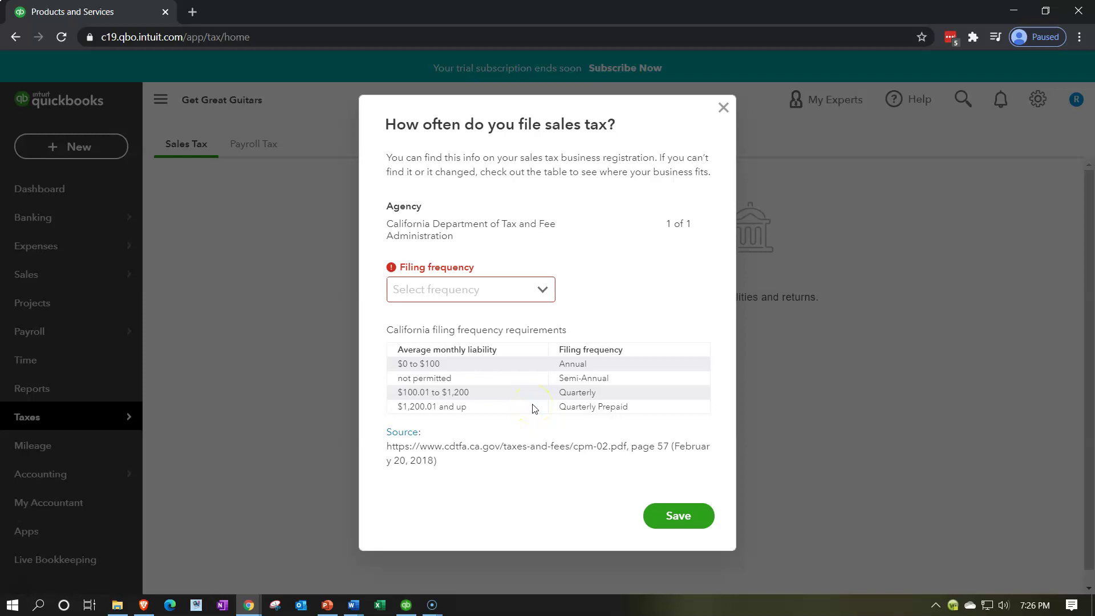
pyautogui.click(543, 291)
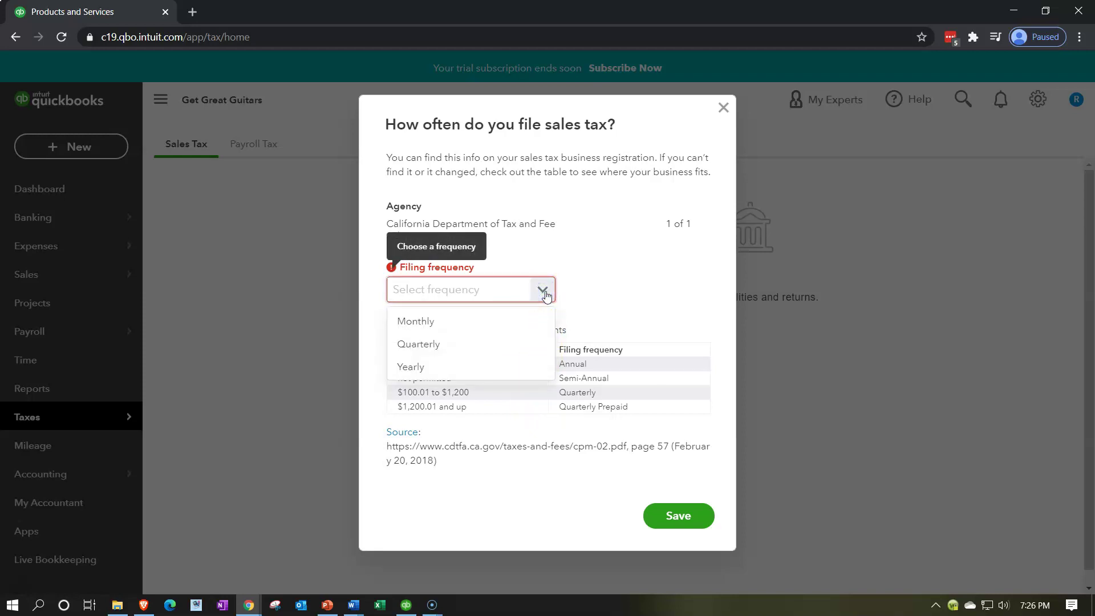
pyautogui.click(492, 317)
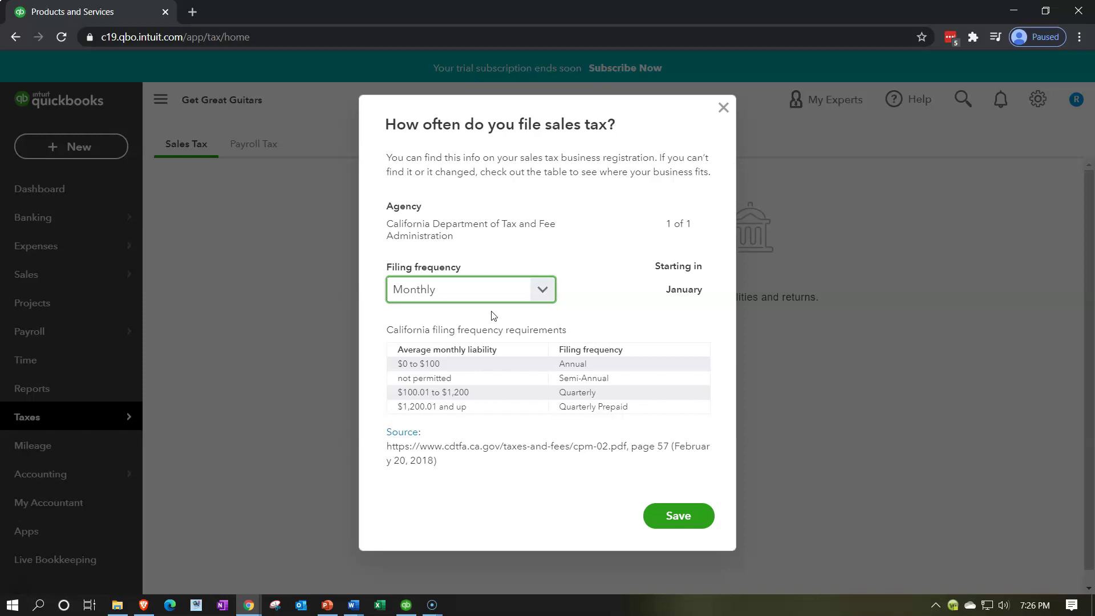
pyautogui.click(668, 516)
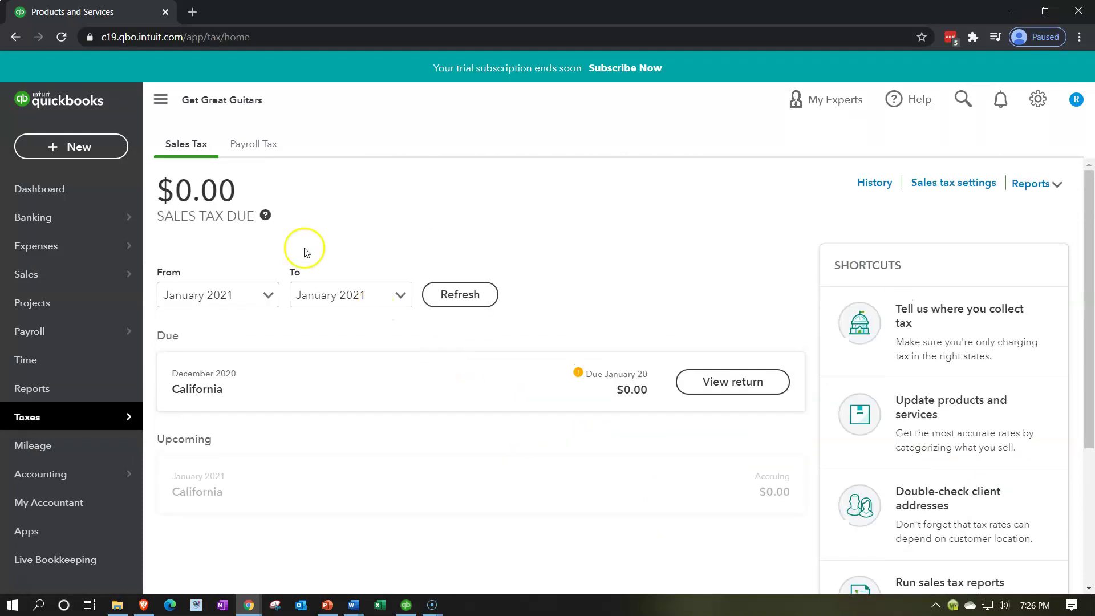
# Step: View which sales tax reports are offered on the Sales Tax page
pyautogui.moveTo(83, 422)
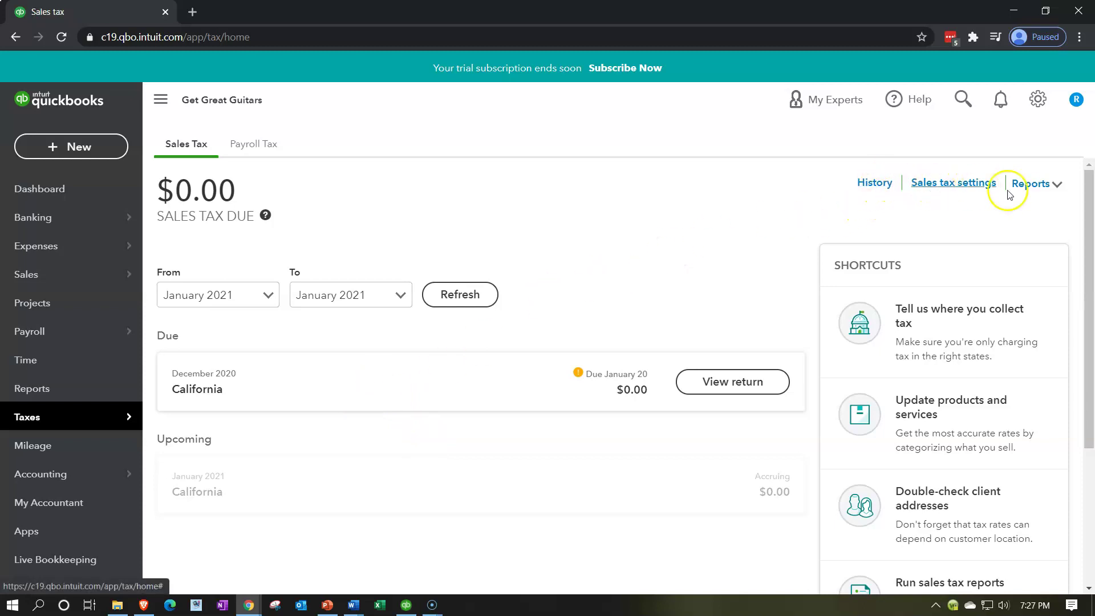
pyautogui.click(1058, 188)
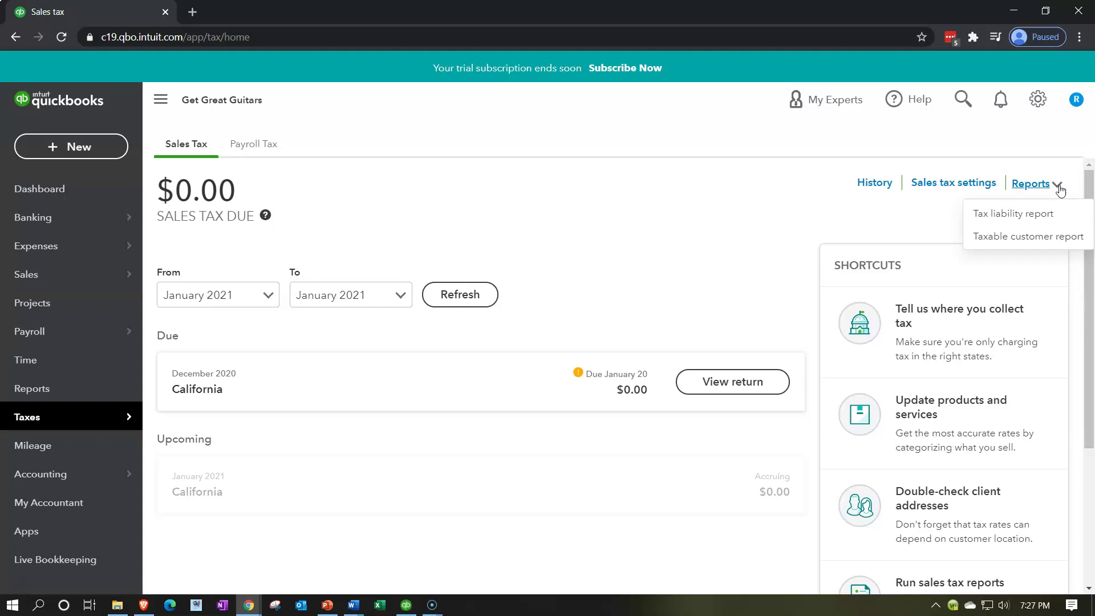
pyautogui.click(706, 239)
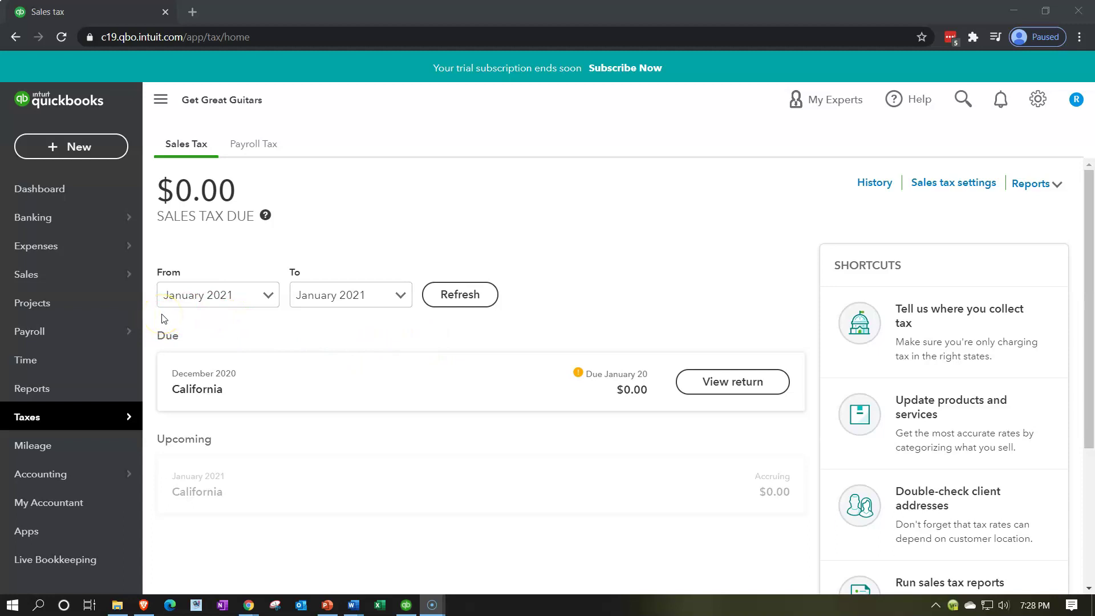
# Step: Open the Products and Services list under Sales and sort its items by type
pyautogui.moveTo(83, 324)
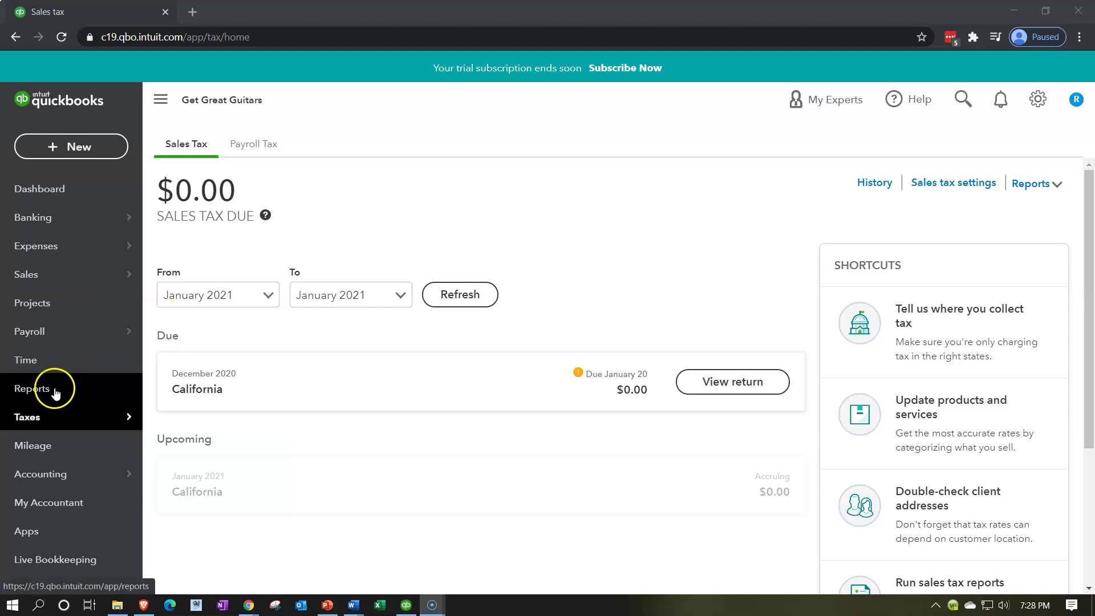
pyautogui.moveTo(51, 283)
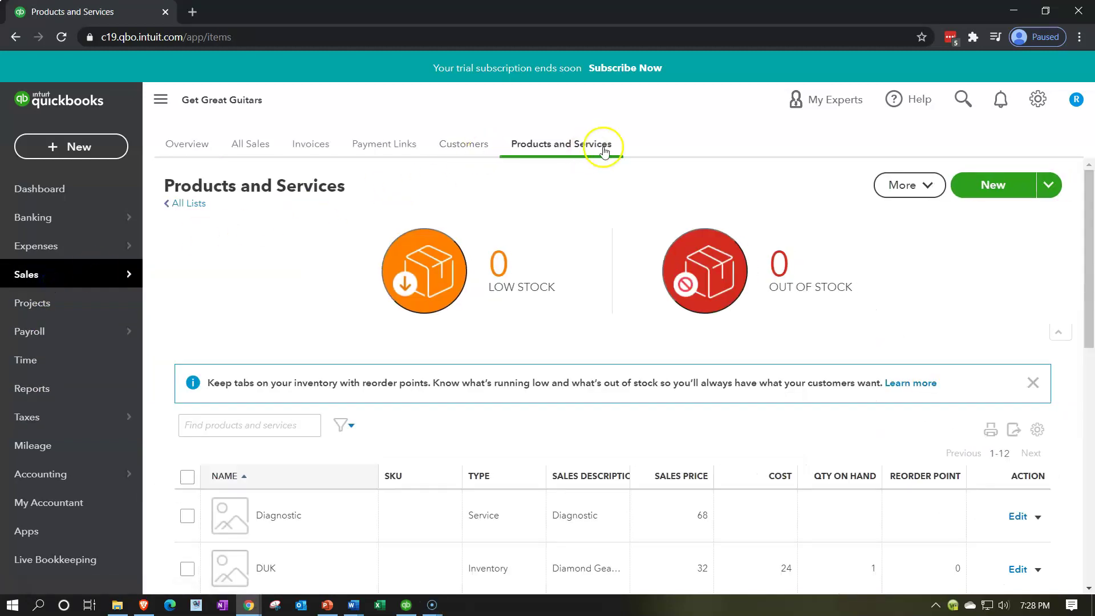
pyautogui.scroll(-2, 615, 256)
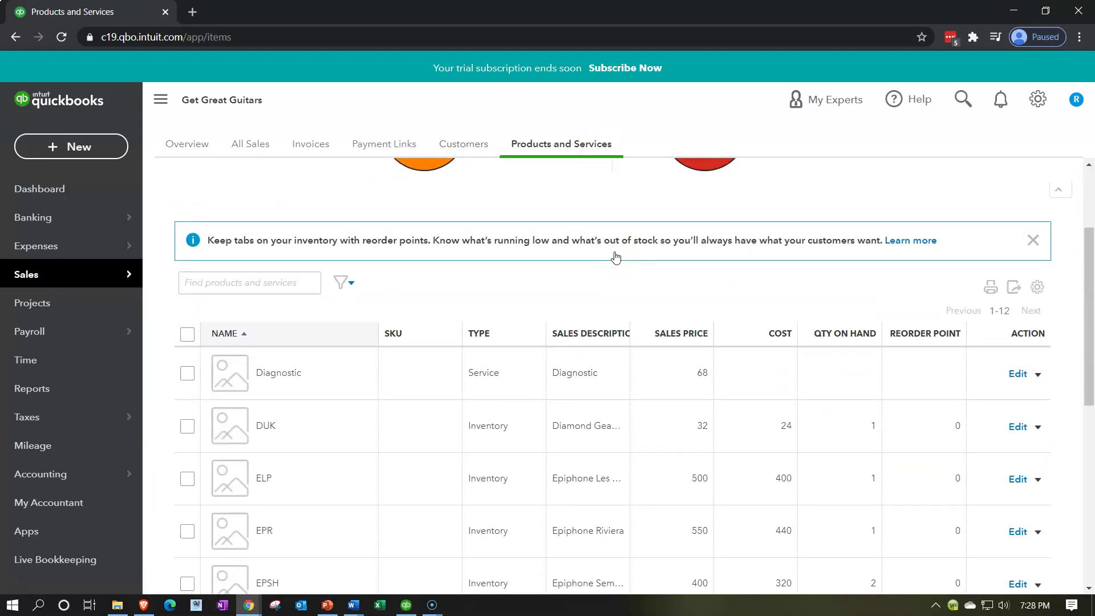
pyautogui.scroll(-1, 615, 257)
pyautogui.click(617, 261)
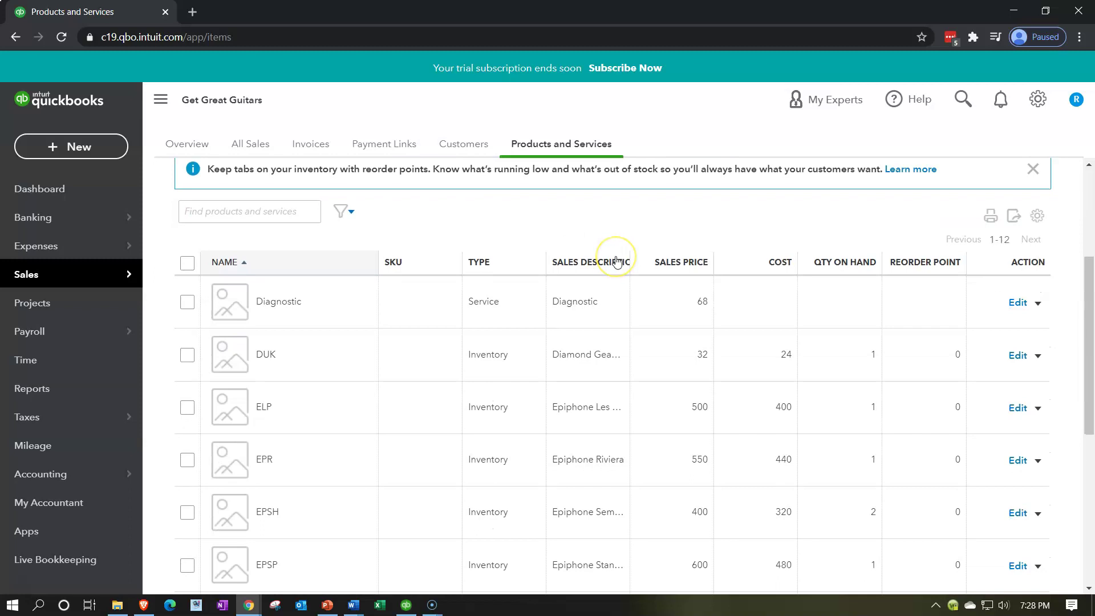
pyautogui.scroll(-1, 562, 316)
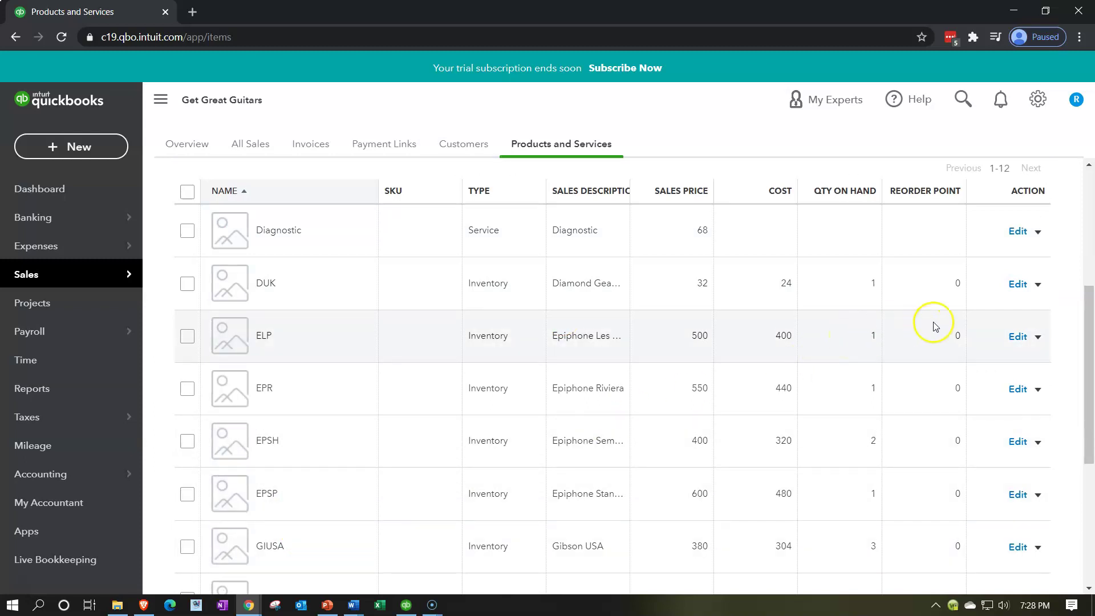
pyautogui.click(513, 201)
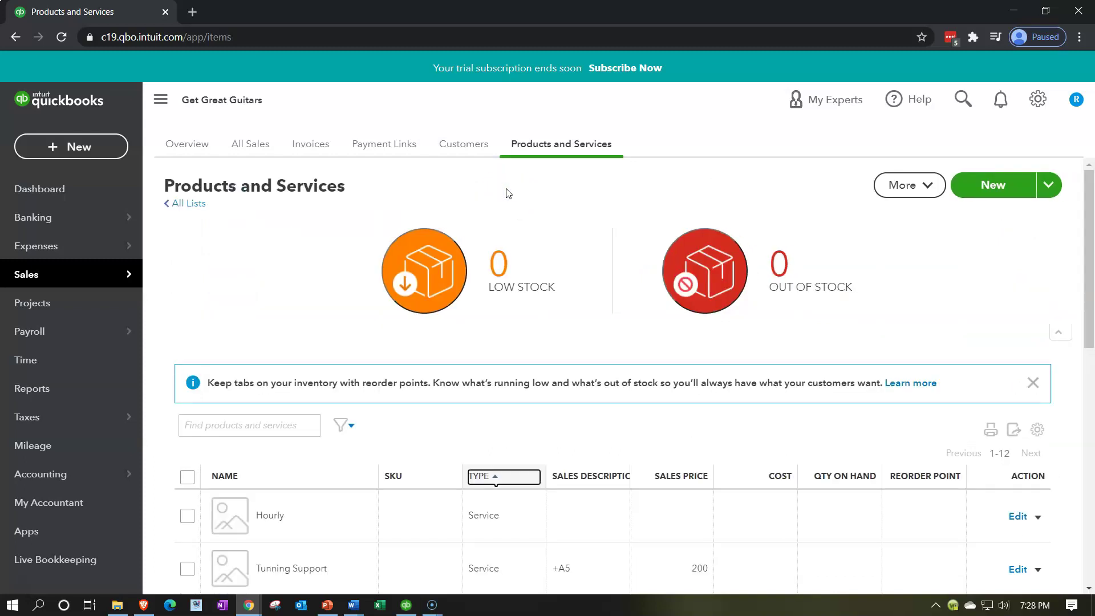
# Step: Reverse the type sorting of the Products and Services list so the inventory items come first
pyautogui.scroll(-6, 509, 193)
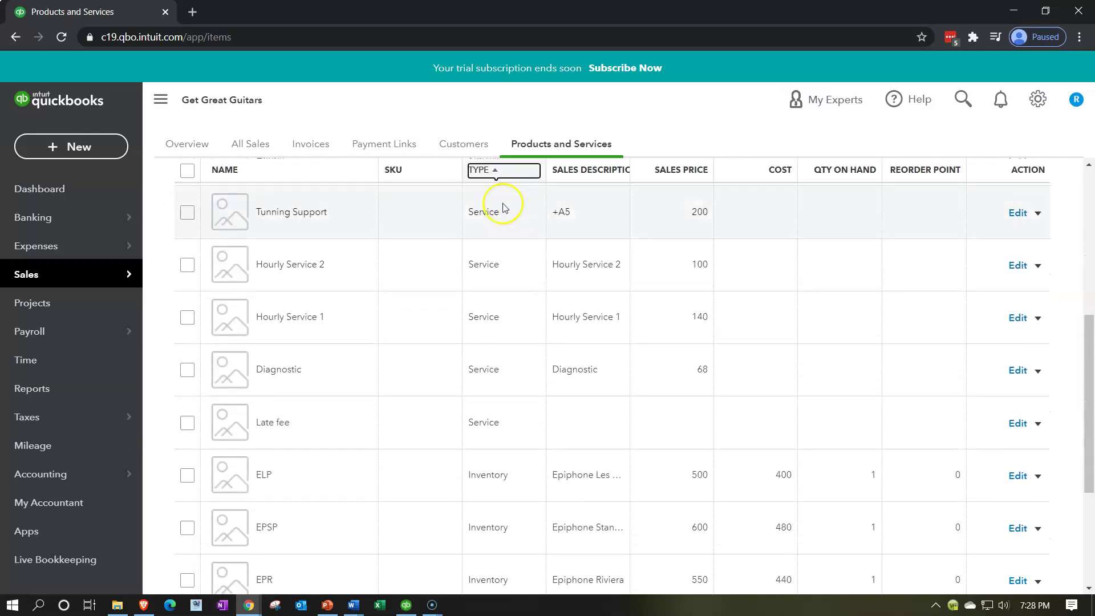
pyautogui.scroll(1, 502, 207)
pyautogui.click(501, 192)
pyautogui.scroll(-2, 579, 334)
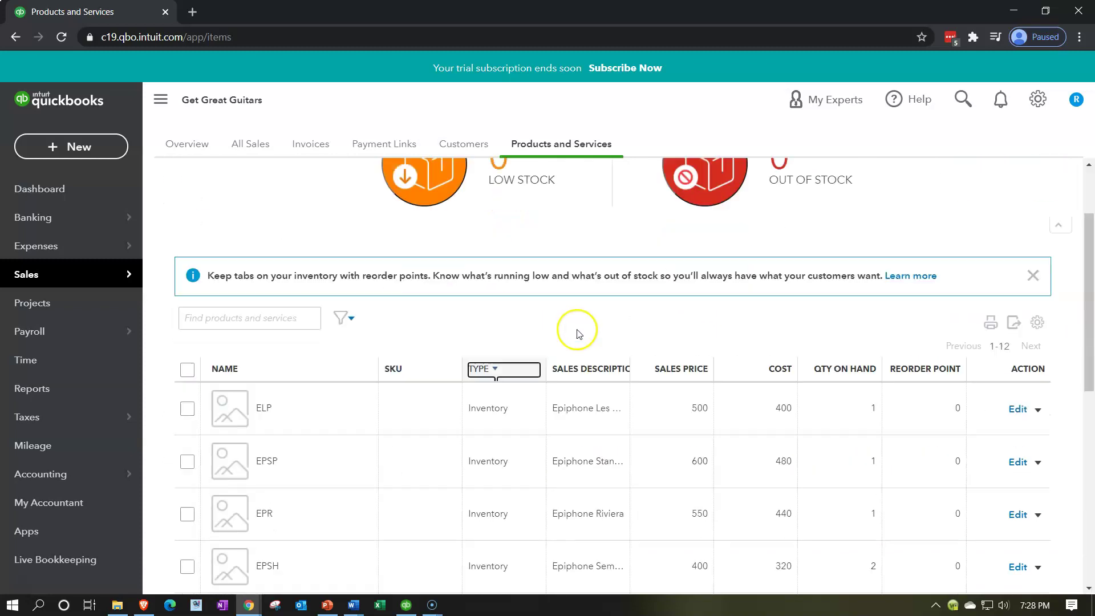
pyautogui.scroll(-2, 578, 334)
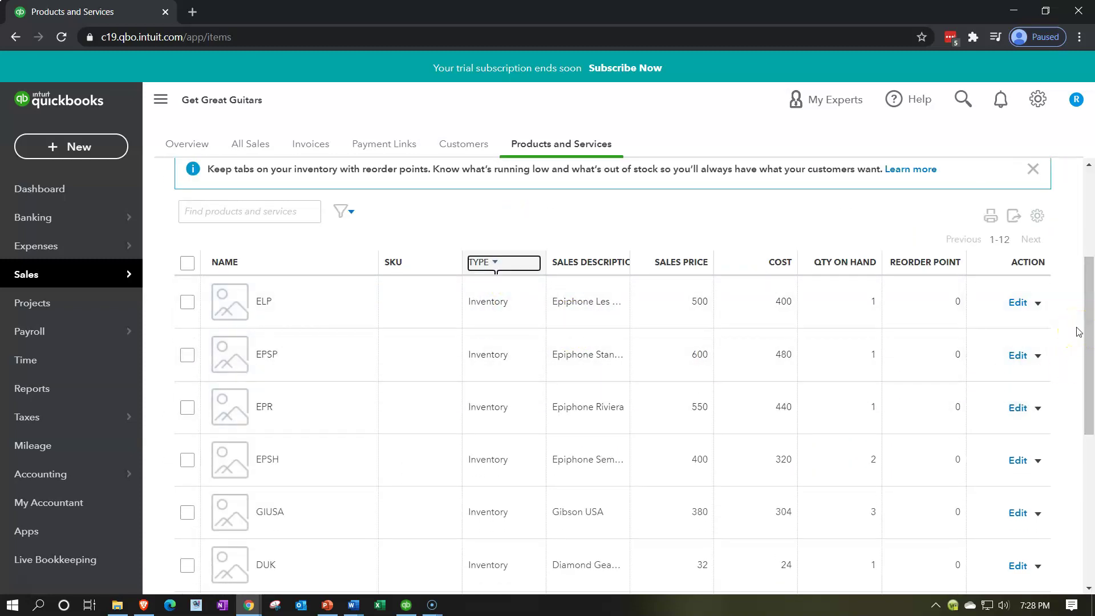
# Step: Open the ELP inventory item for editing, choose Taxable - standard rate as its sales tax category, and save it
pyautogui.click(1018, 303)
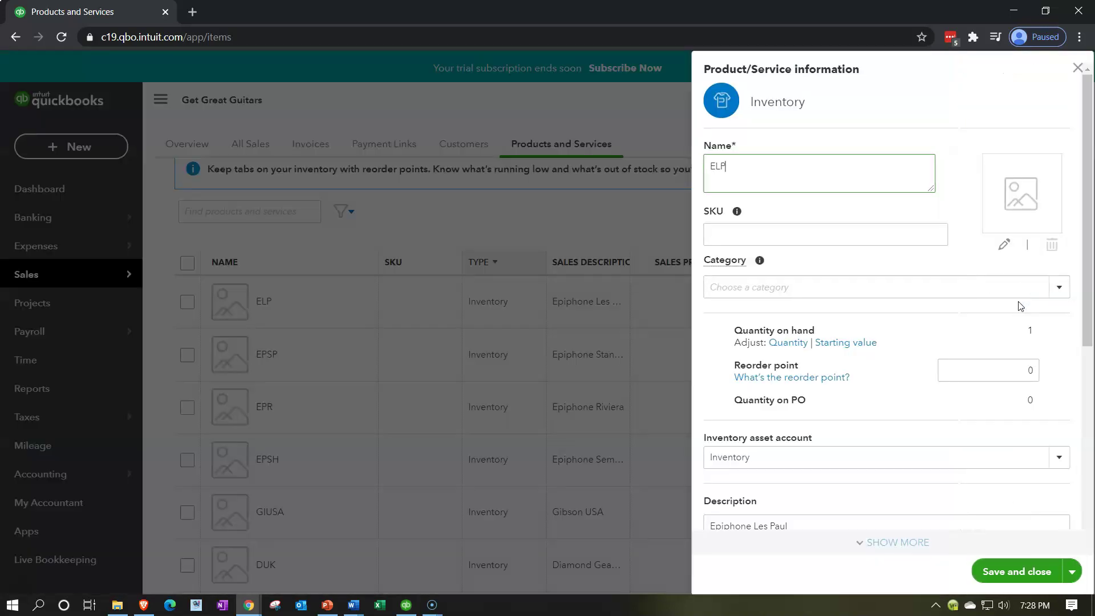
pyautogui.scroll(-6, 941, 335)
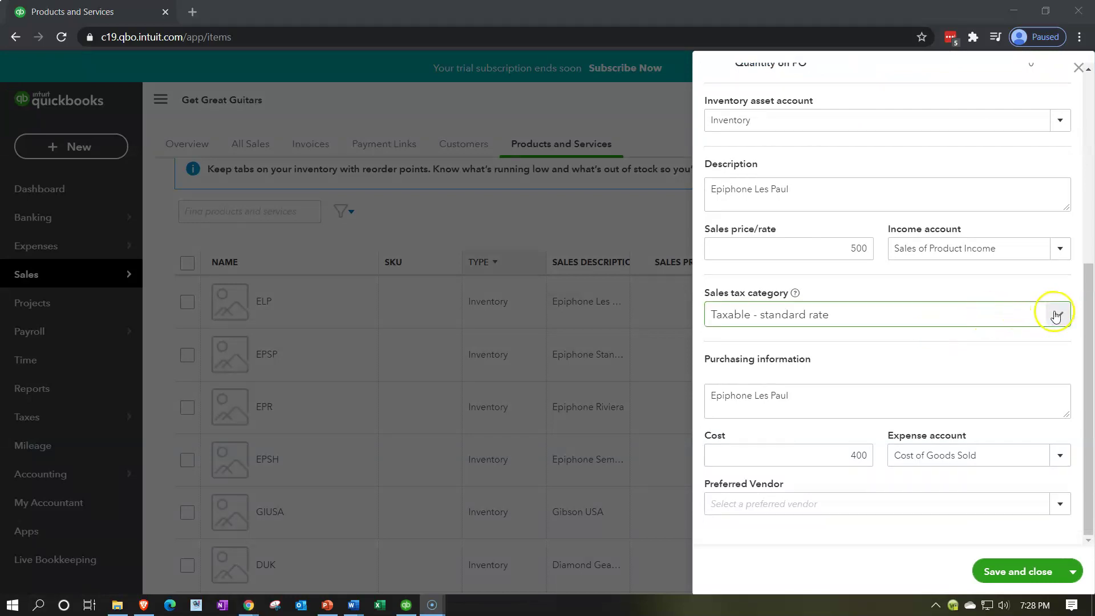
pyautogui.scroll(4, 1055, 314)
pyautogui.scroll(-4, 944, 340)
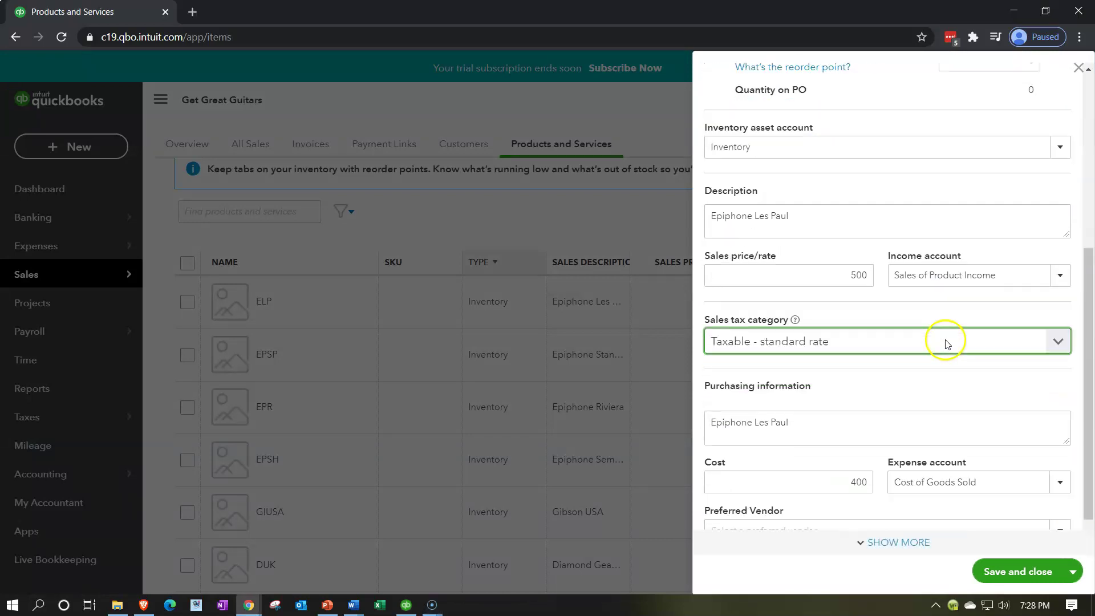
pyautogui.click(1058, 313)
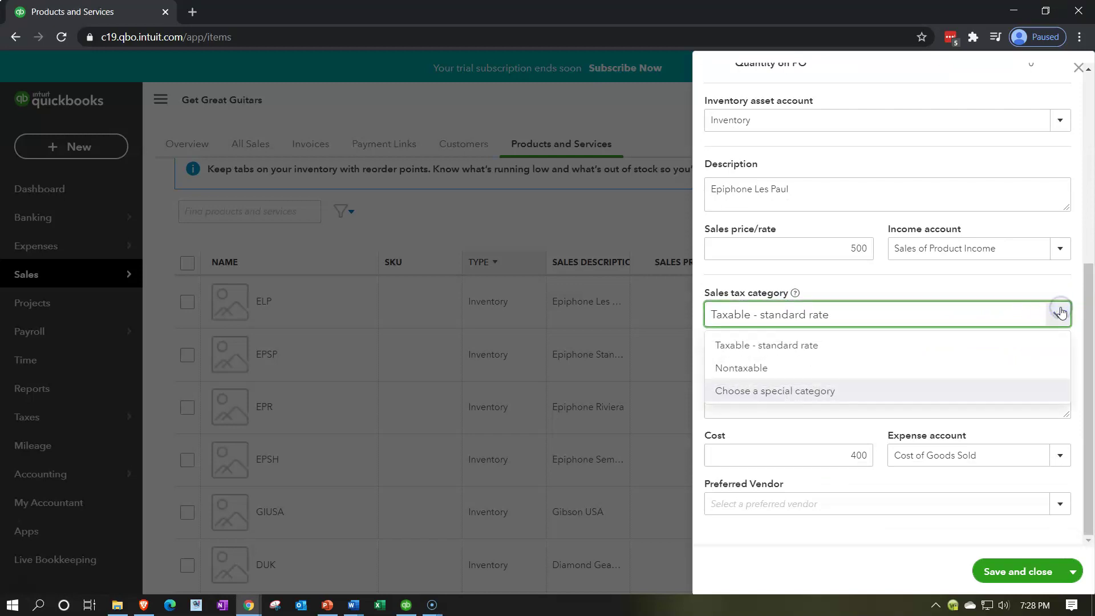
pyautogui.click(827, 347)
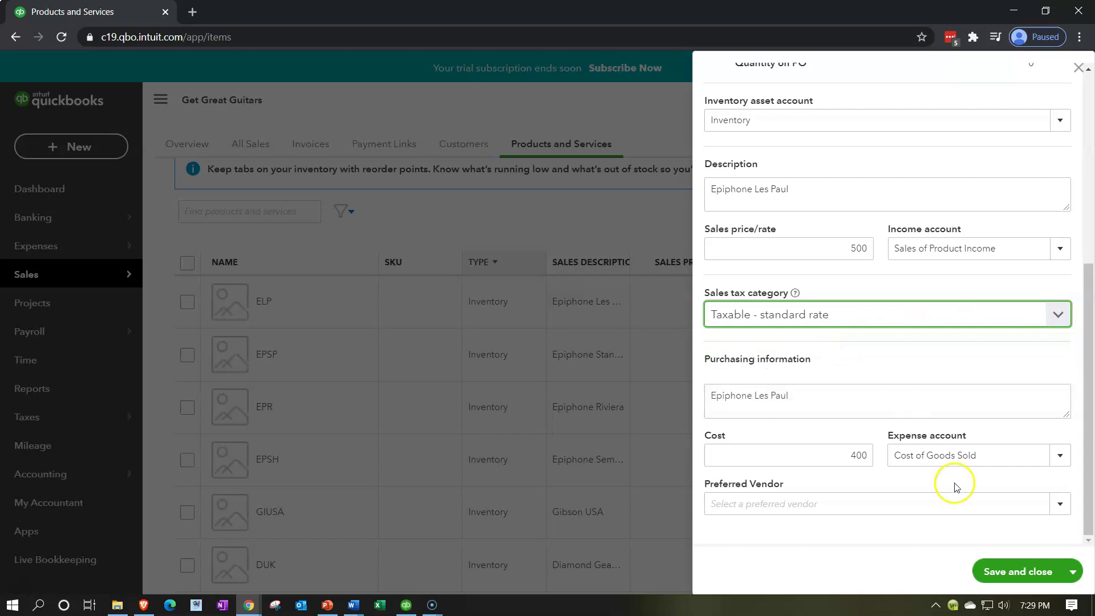
pyautogui.click(990, 583)
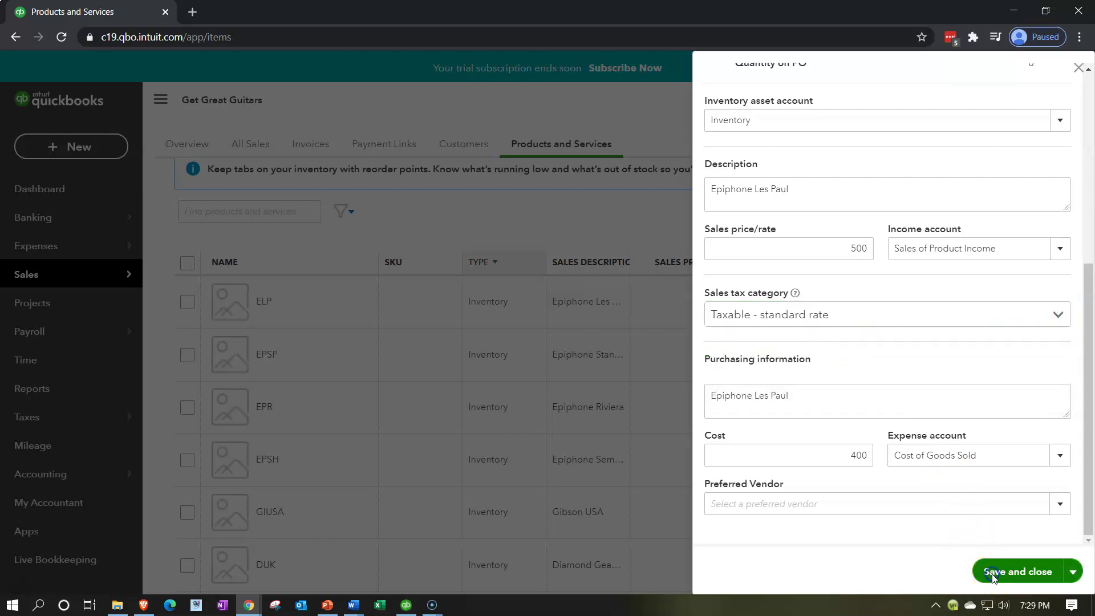
pyautogui.click(505, 316)
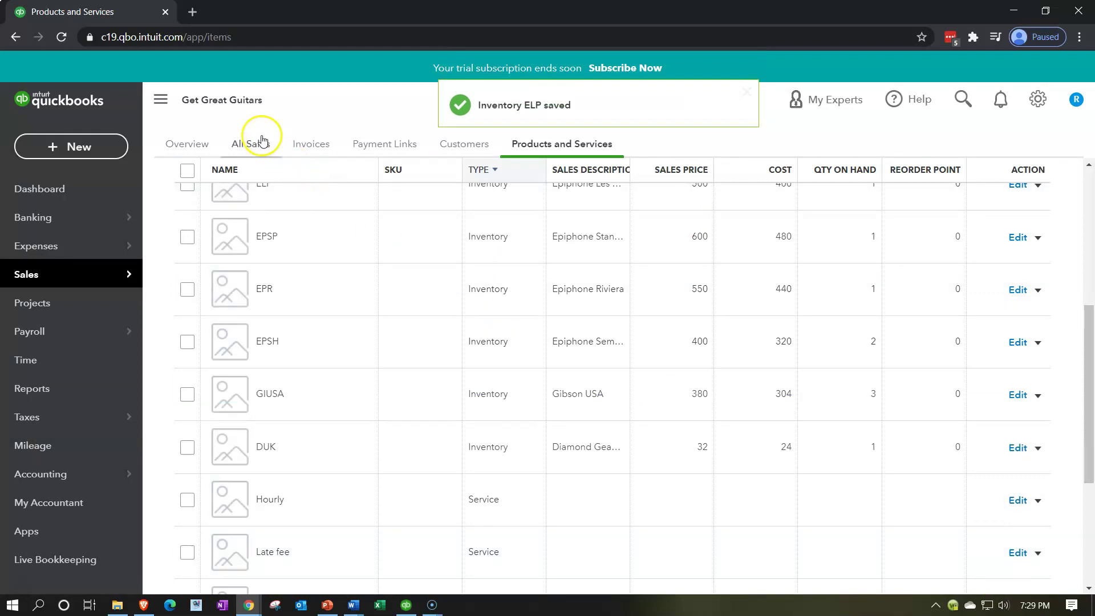
# Step: Duplicate the Products and Services browser tab and start a new customer invoice in the copy
pyautogui.rightClick(130, 16)
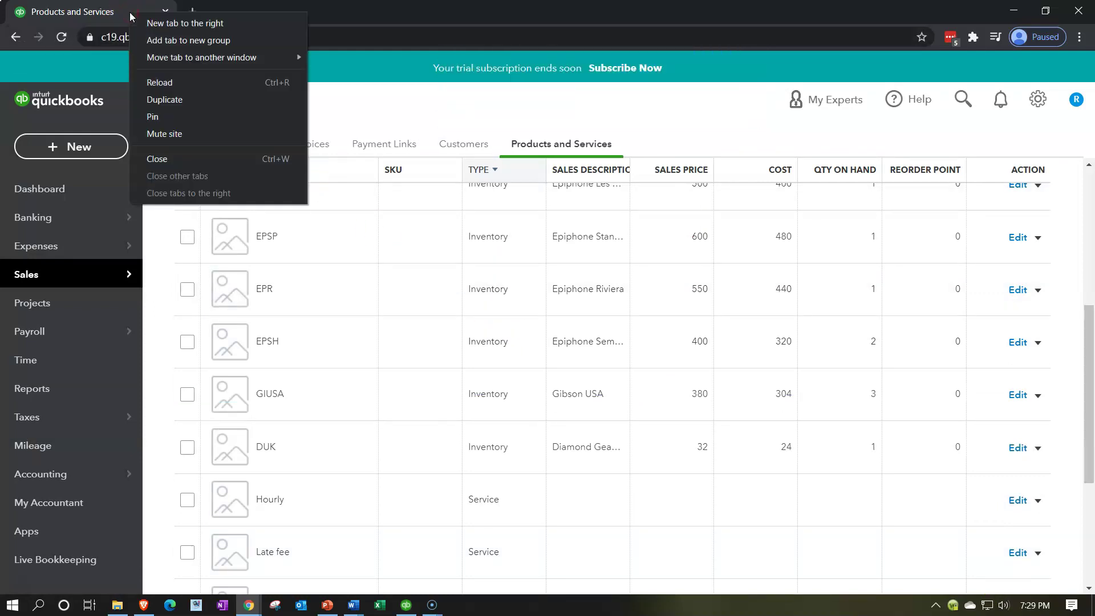
pyautogui.click(160, 99)
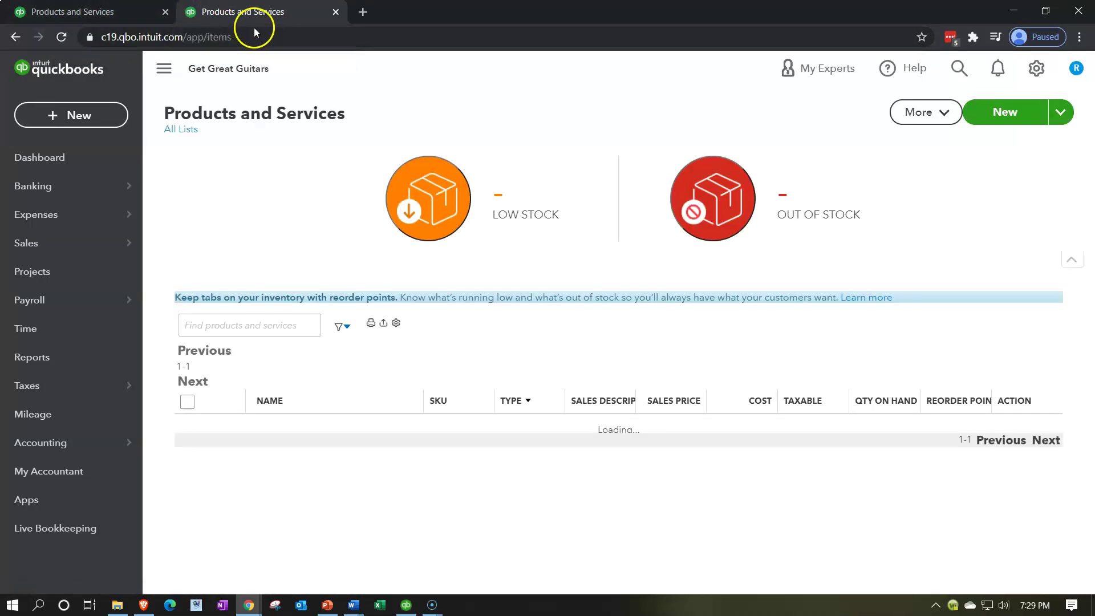
pyautogui.click(83, 114)
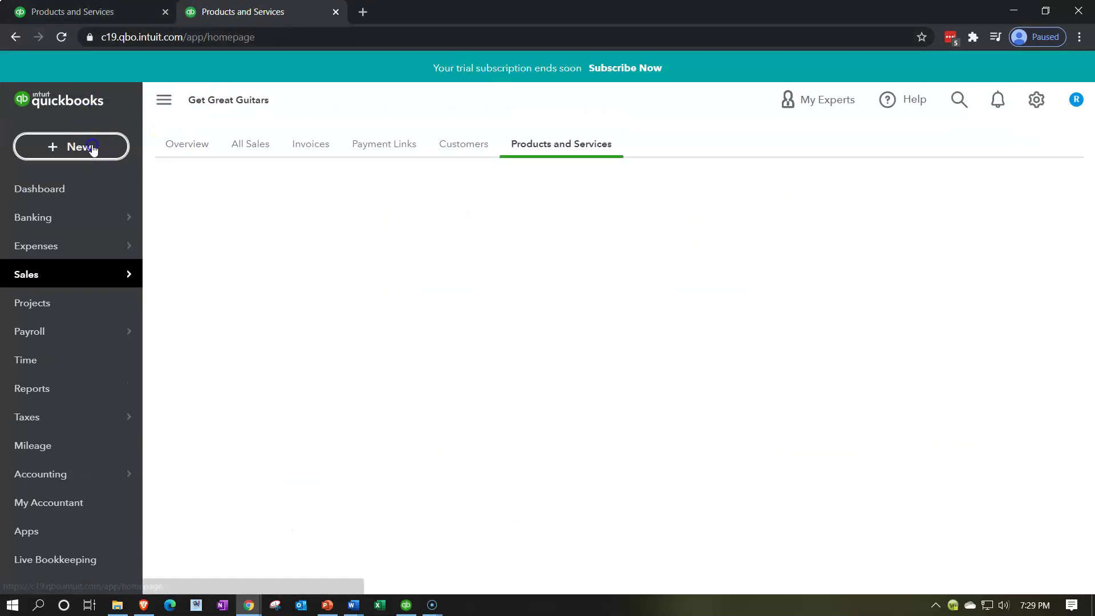
pyautogui.click(91, 144)
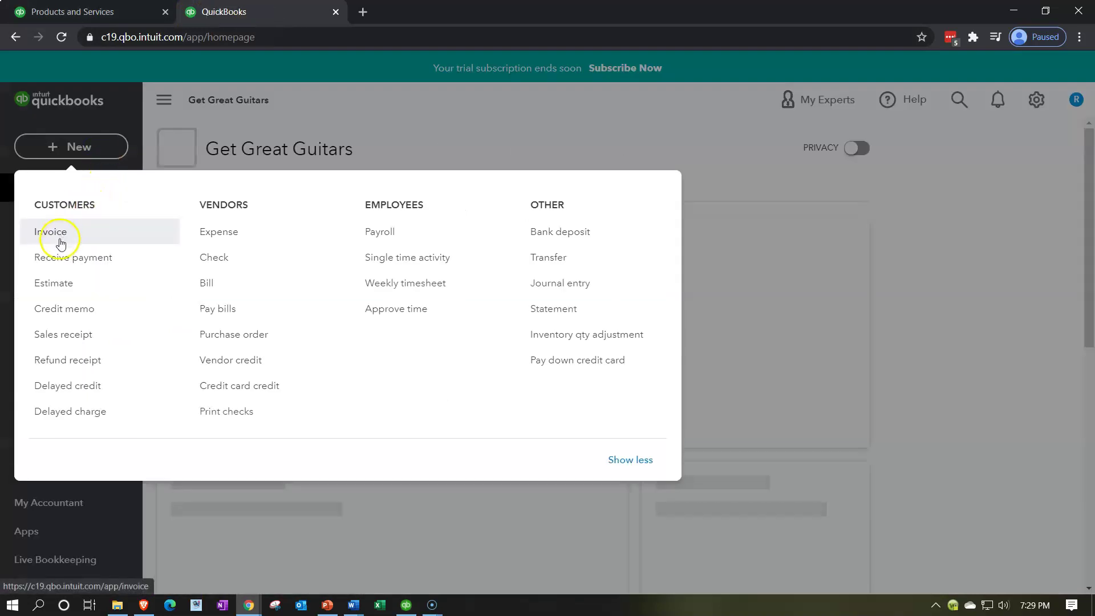
pyautogui.click(57, 234)
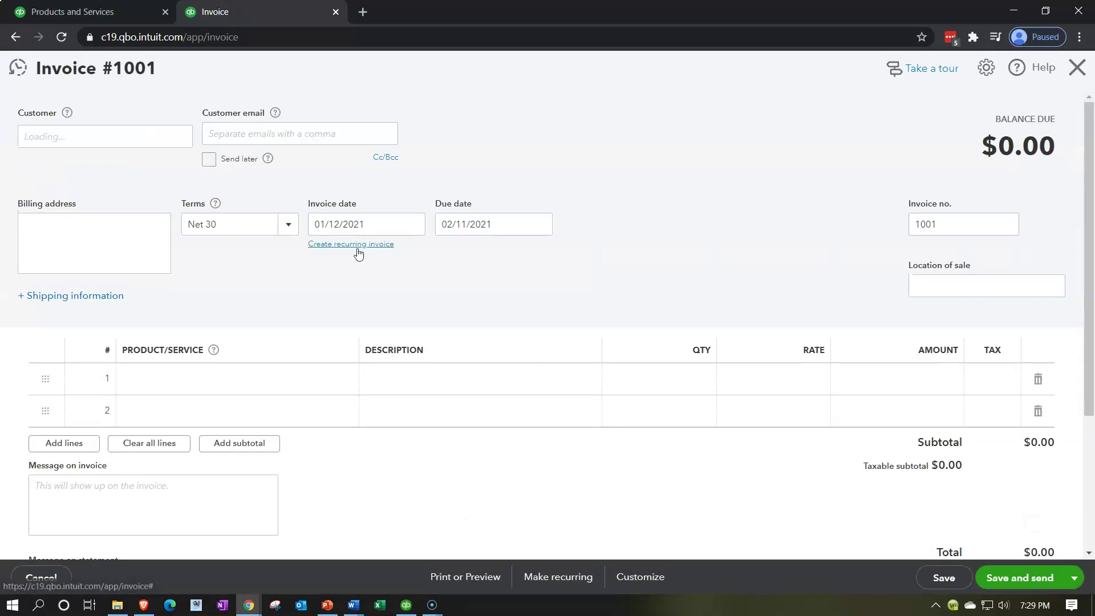
# Step: Dismiss the invoice tour and add Customer 1 as a new customer on the invoice
pyautogui.click(279, 393)
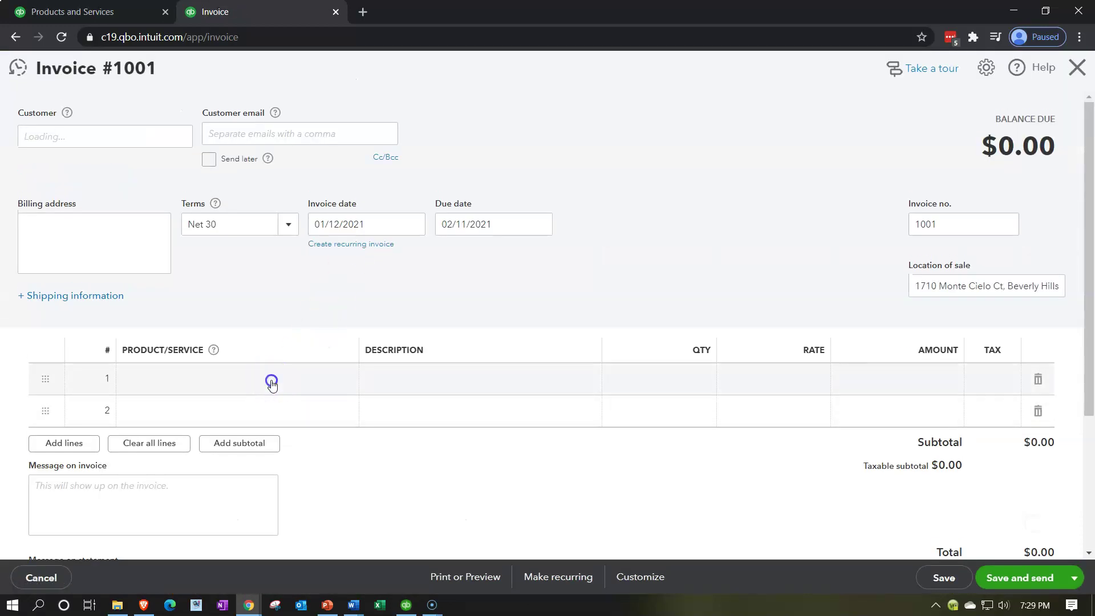
pyautogui.click(247, 310)
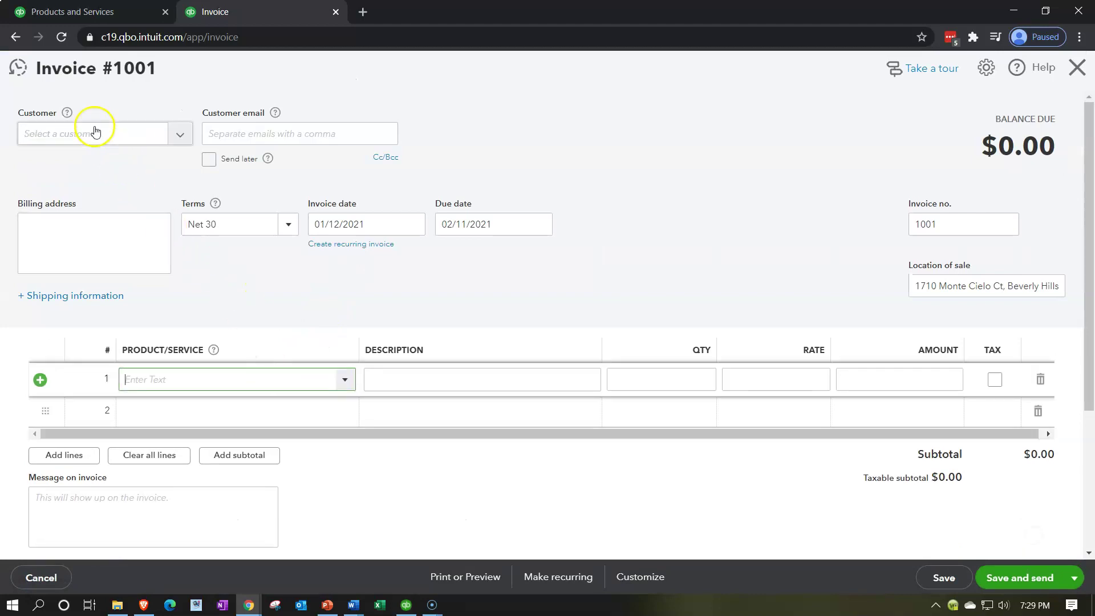
pyautogui.click(93, 129)
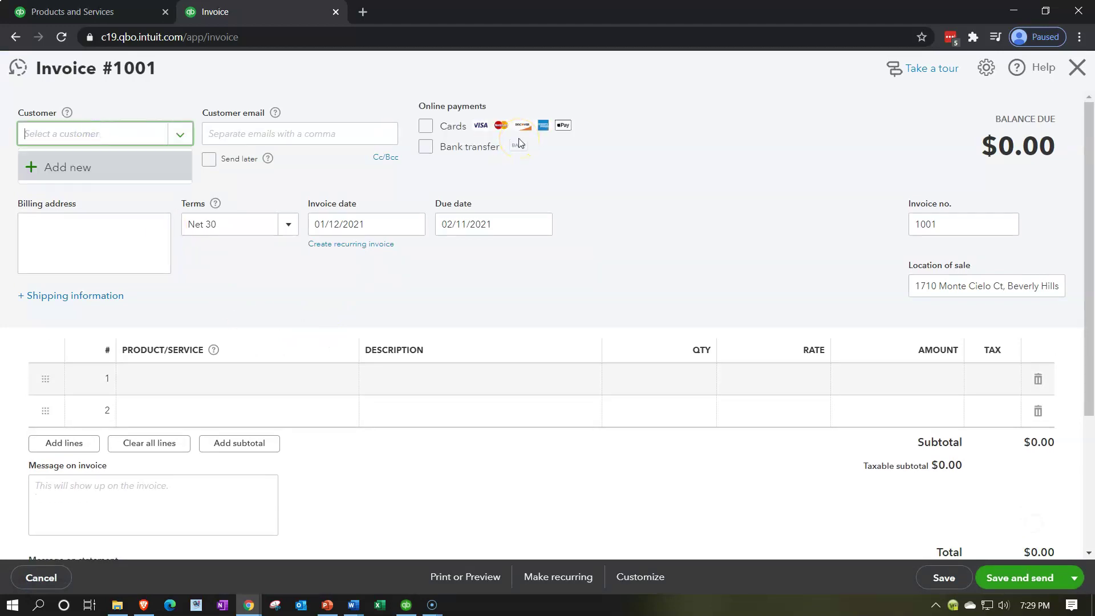
pyautogui.write('Cust')
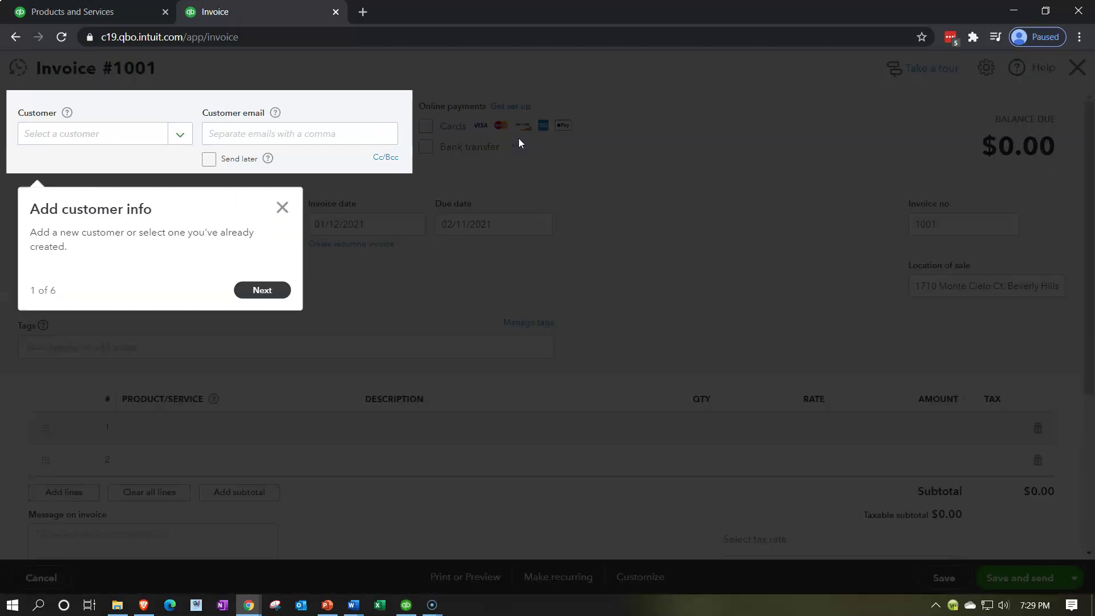
pyautogui.click(283, 207)
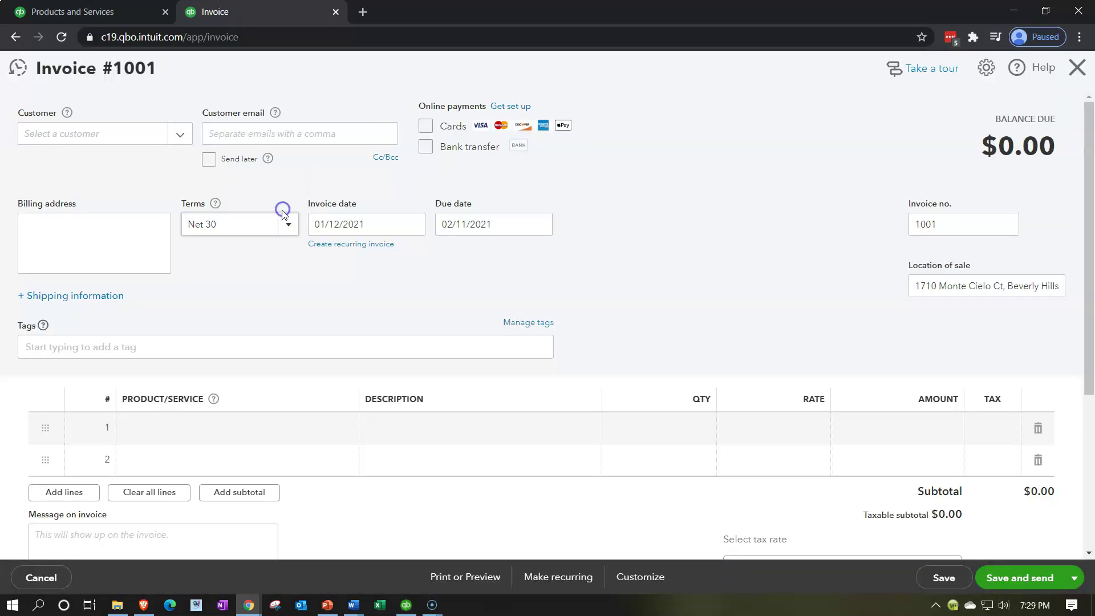
pyautogui.click(118, 135)
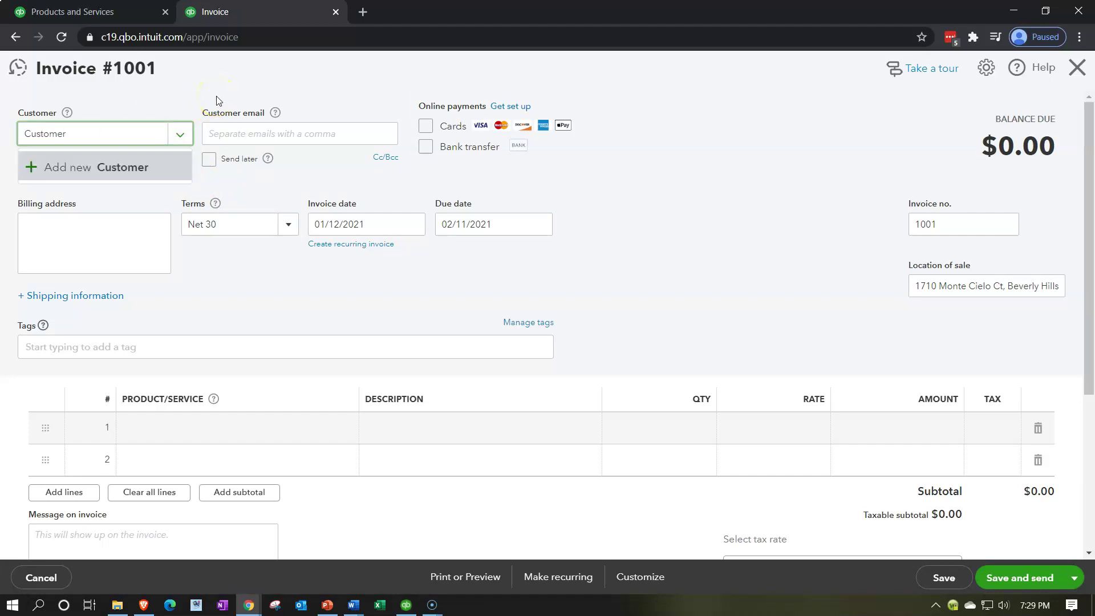
pyautogui.press('Tab')
pyautogui.click(136, 133)
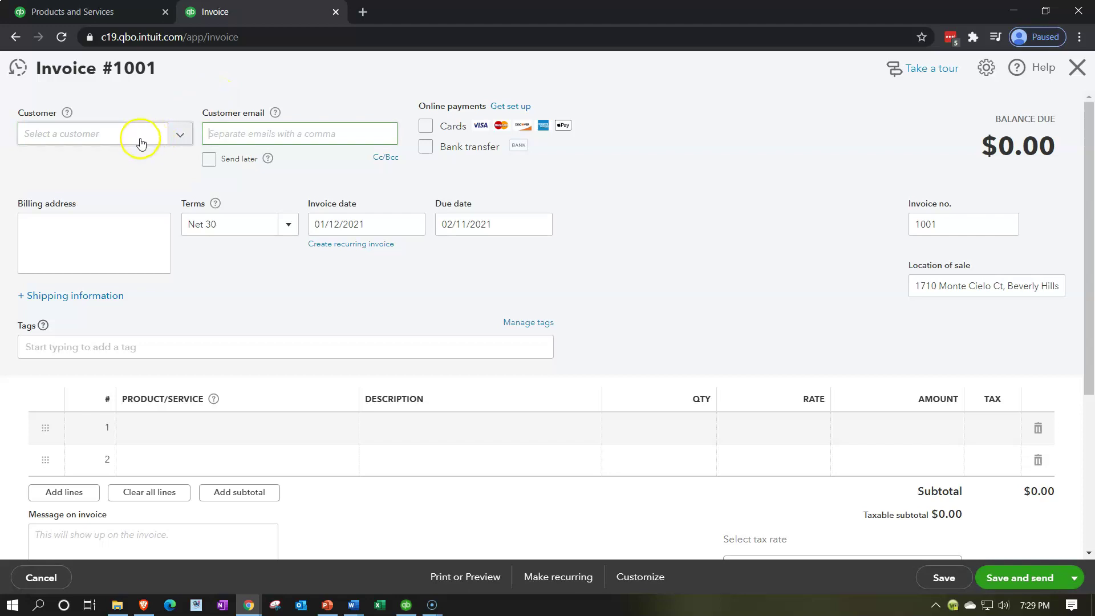
pyautogui.click(52, 163)
pyautogui.click(218, 256)
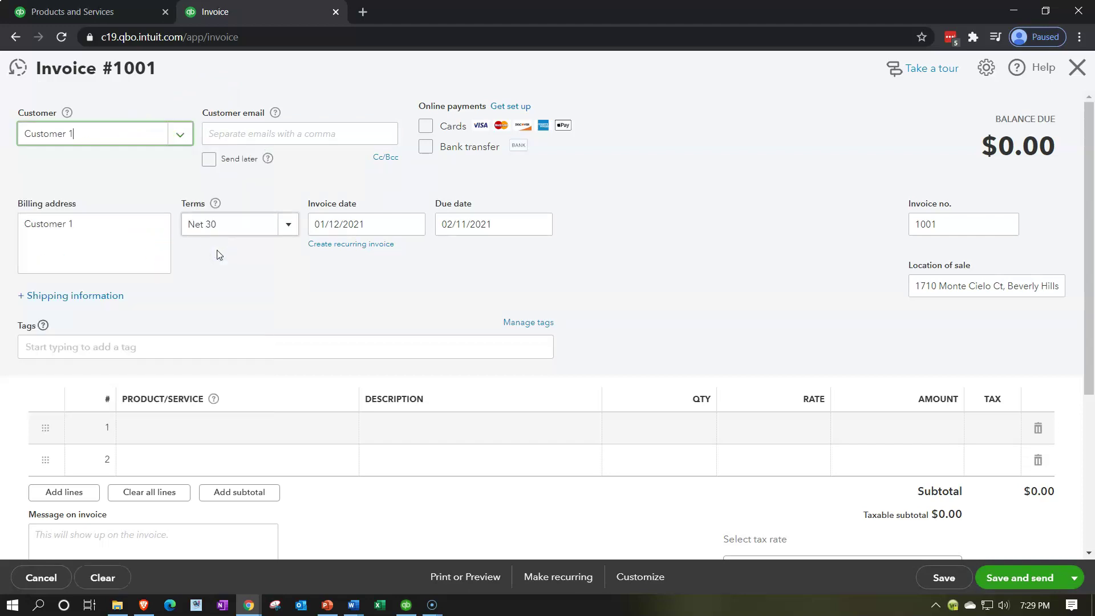
# Step: Enter the ELP item (Epiphone Les Paul) on the first line of the invoice
pyautogui.click(165, 427)
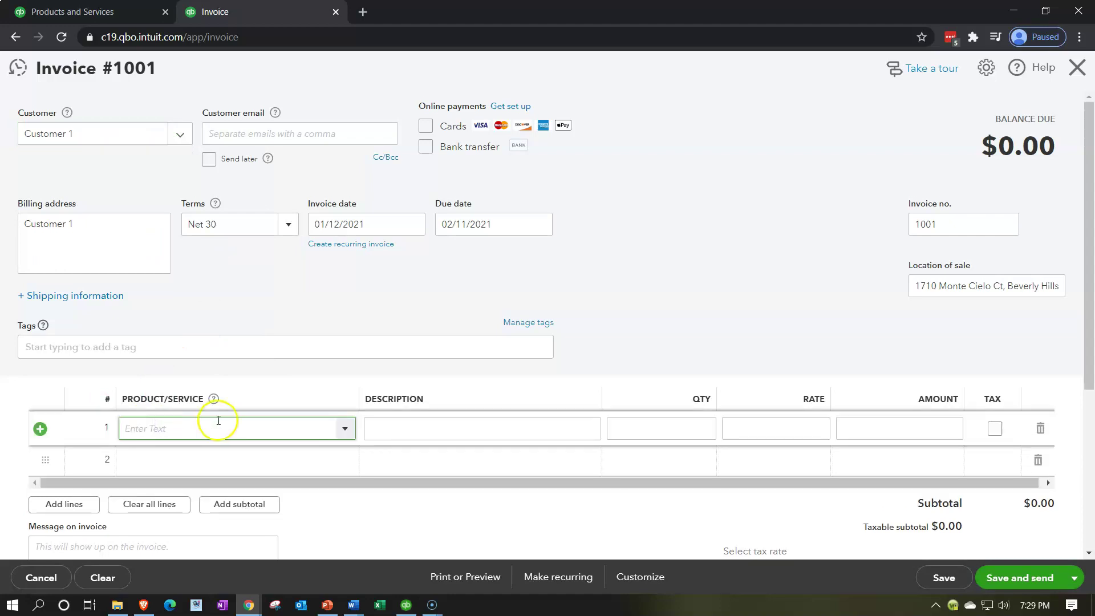
pyautogui.write('el')
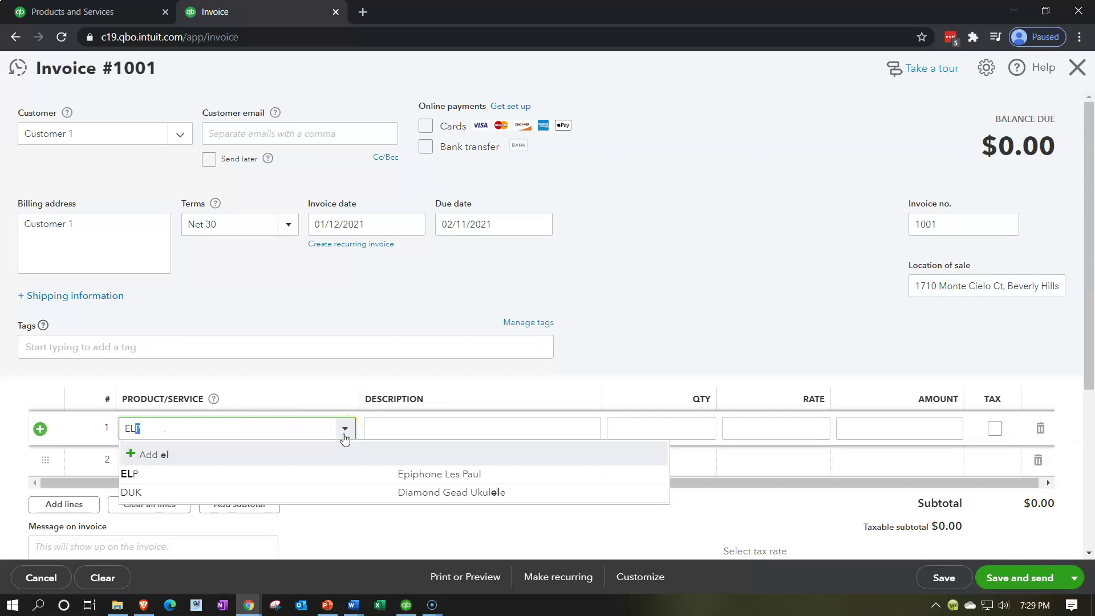
pyautogui.press('Tab')
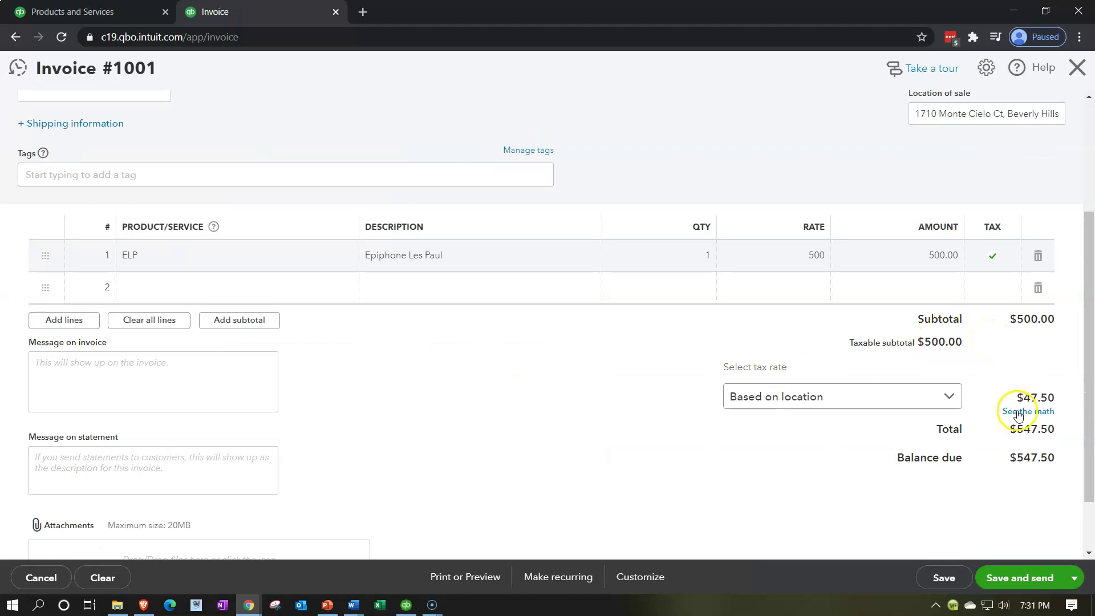
# Step: Examine how the invoice's location-based sales tax is calculated, then close the tax details
pyautogui.scroll(-1, 1009, 416)
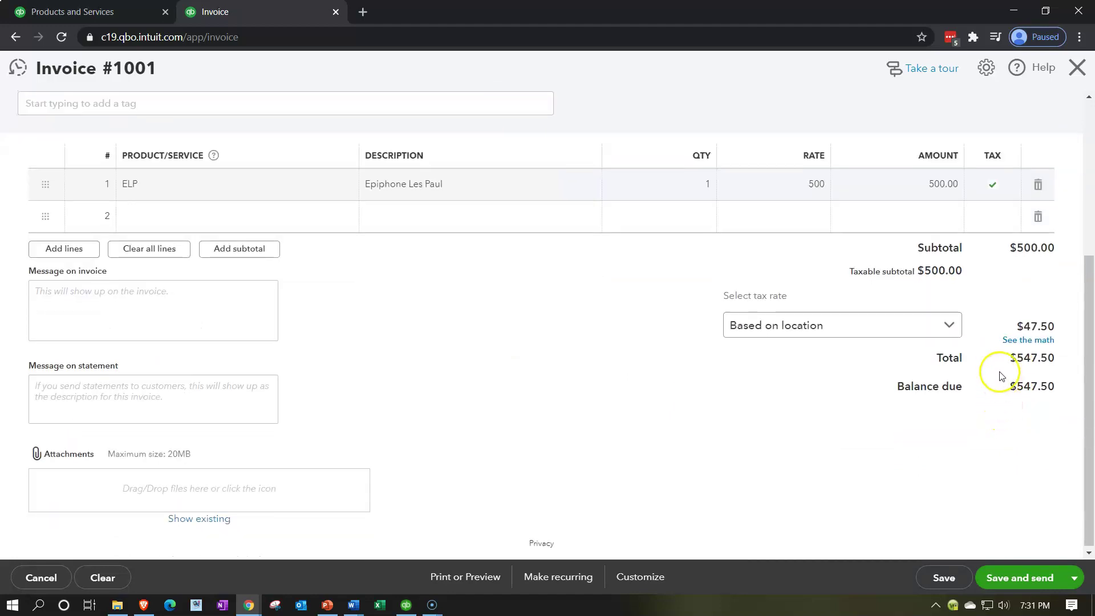
pyautogui.click(1021, 341)
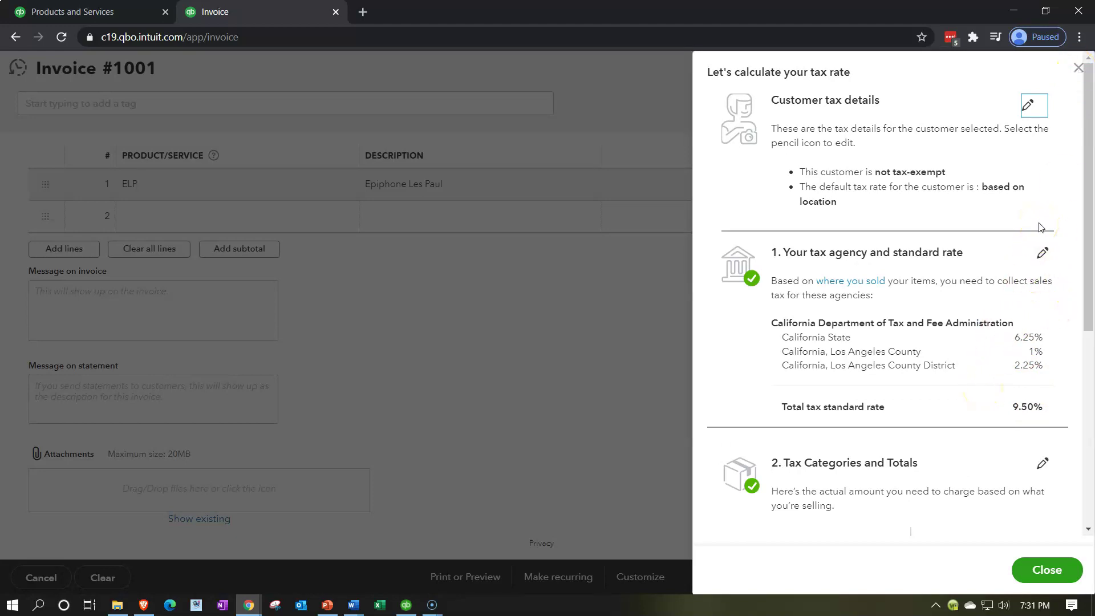
pyautogui.click(1079, 68)
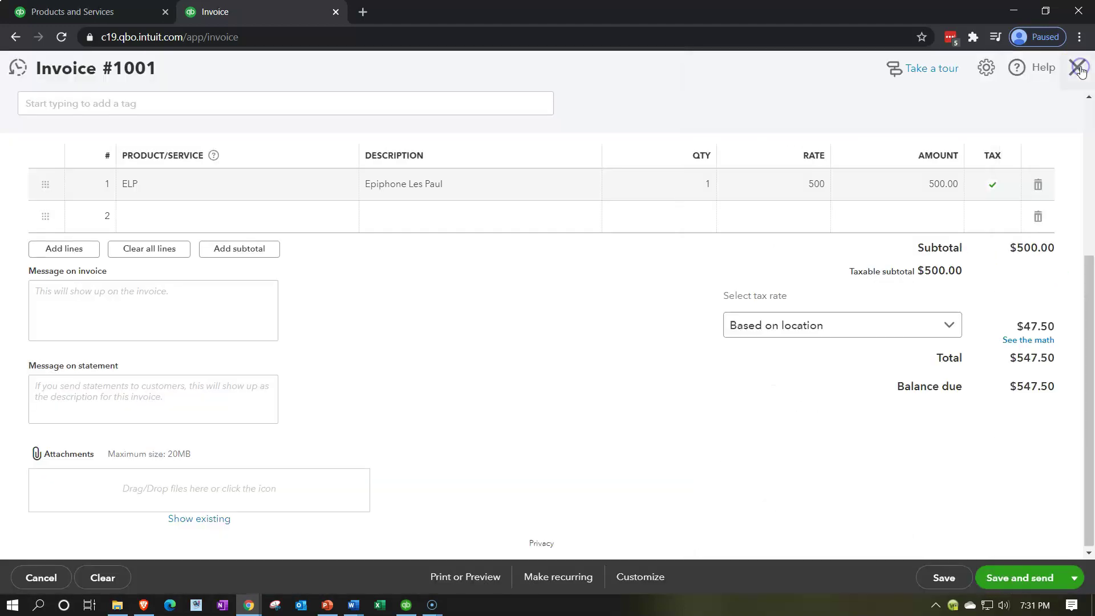
# Step: Replace the ELP item on the invoice's first line with the Diagnostic service
pyautogui.scroll(3, 721, 361)
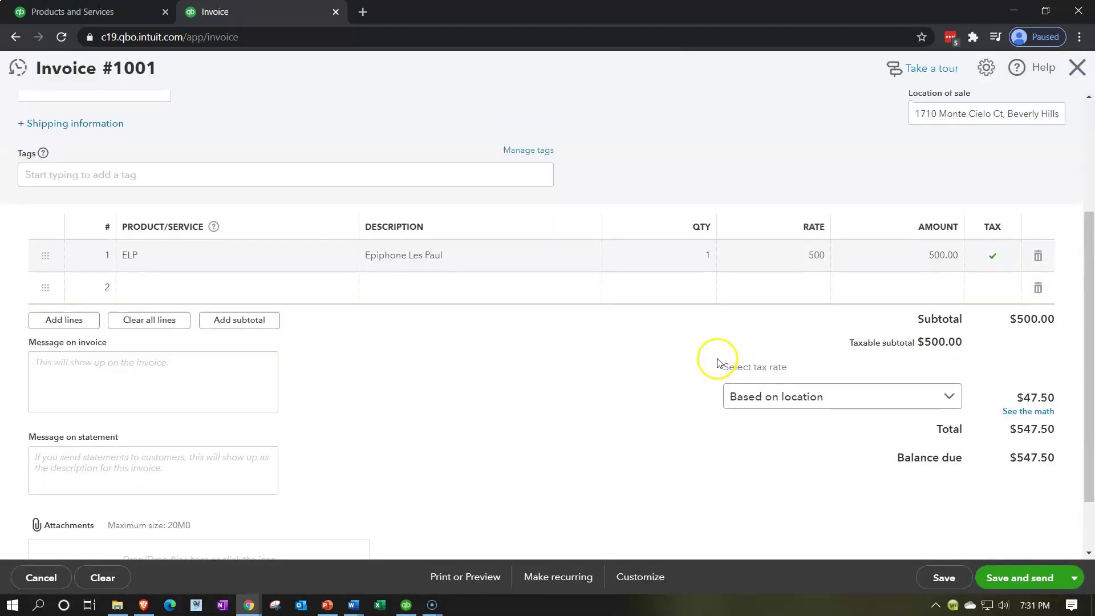
pyautogui.click(330, 337)
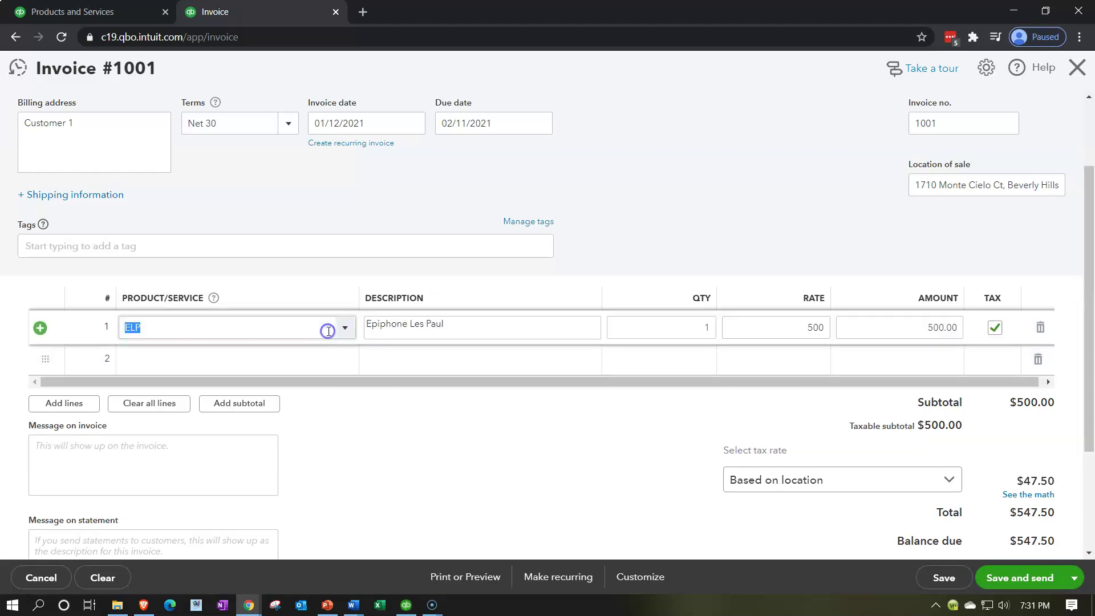
pyautogui.click(343, 329)
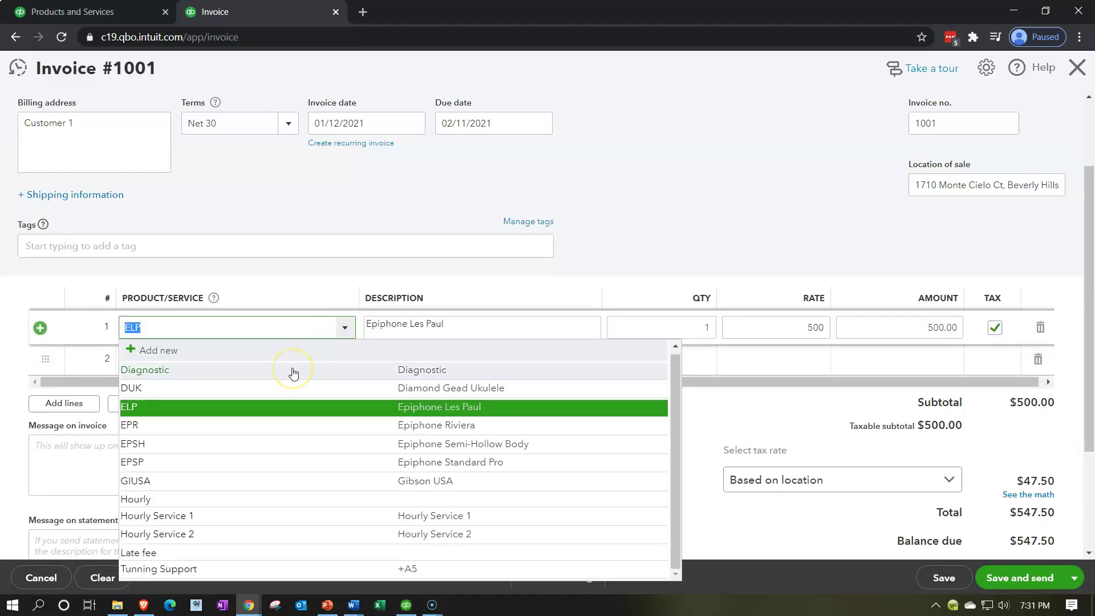
pyautogui.click(292, 371)
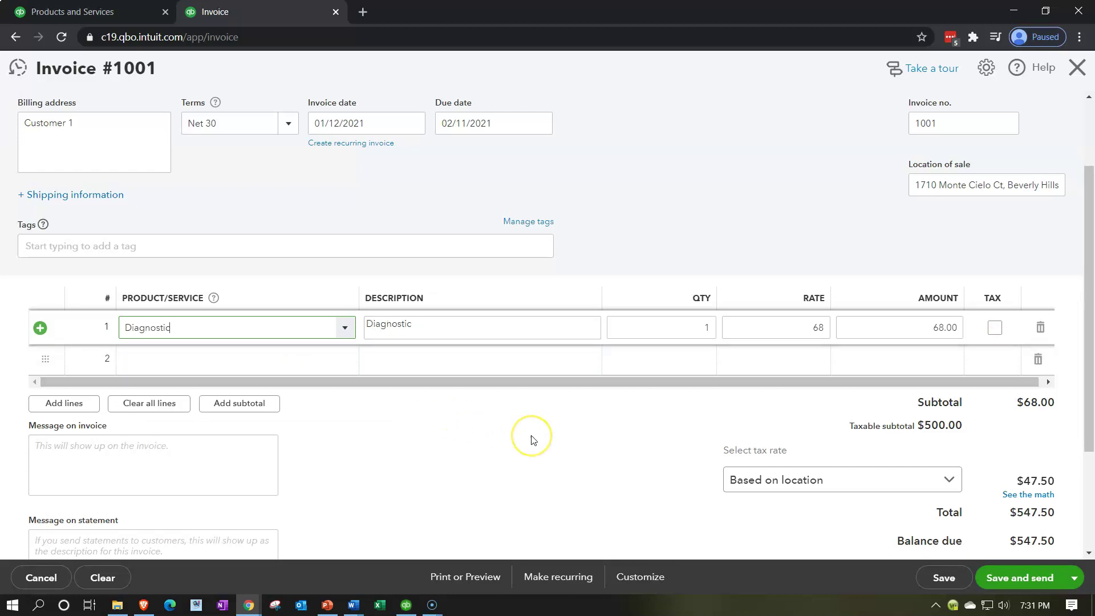
pyautogui.press('Tab')
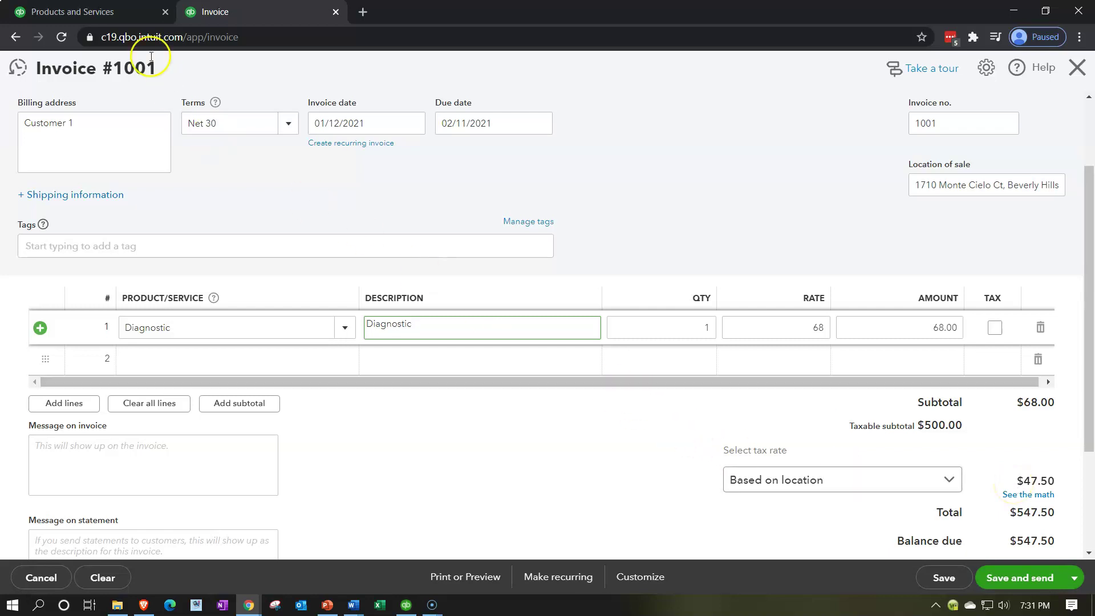
# Step: Return to the Products and Services list and change the Hourly service's sales tax category to Nontaxable, saving the item
pyautogui.click(100, 13)
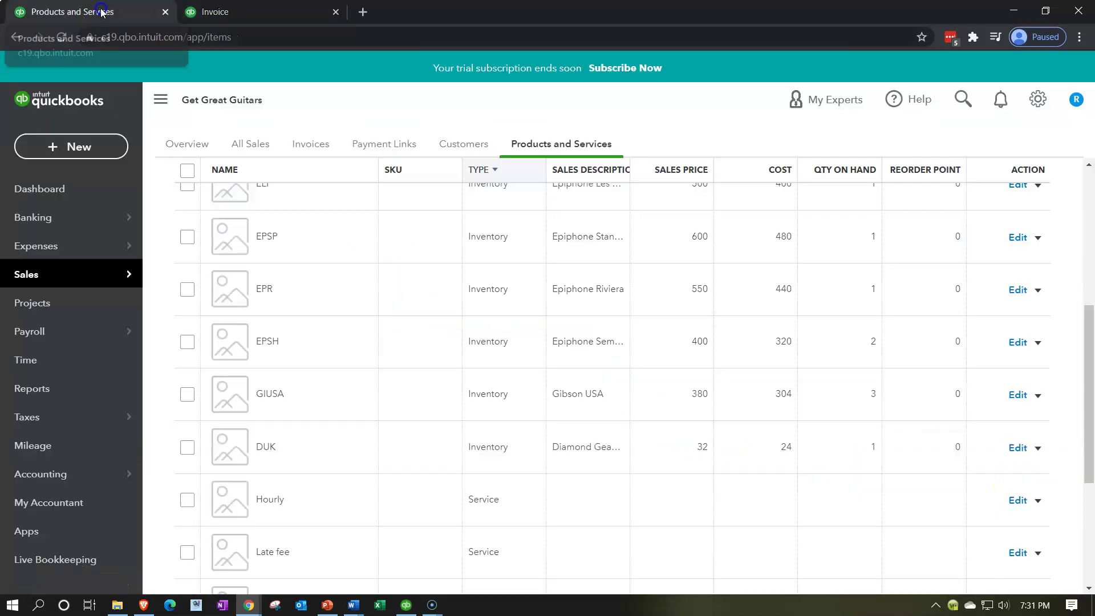
pyautogui.scroll(3, 535, 332)
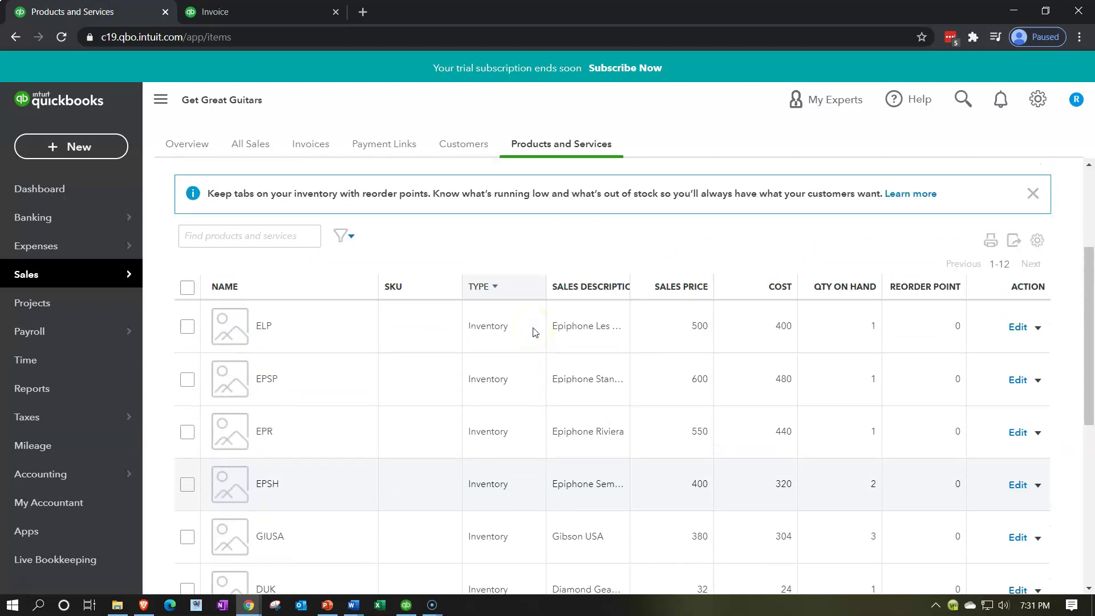
pyautogui.scroll(-6, 530, 341)
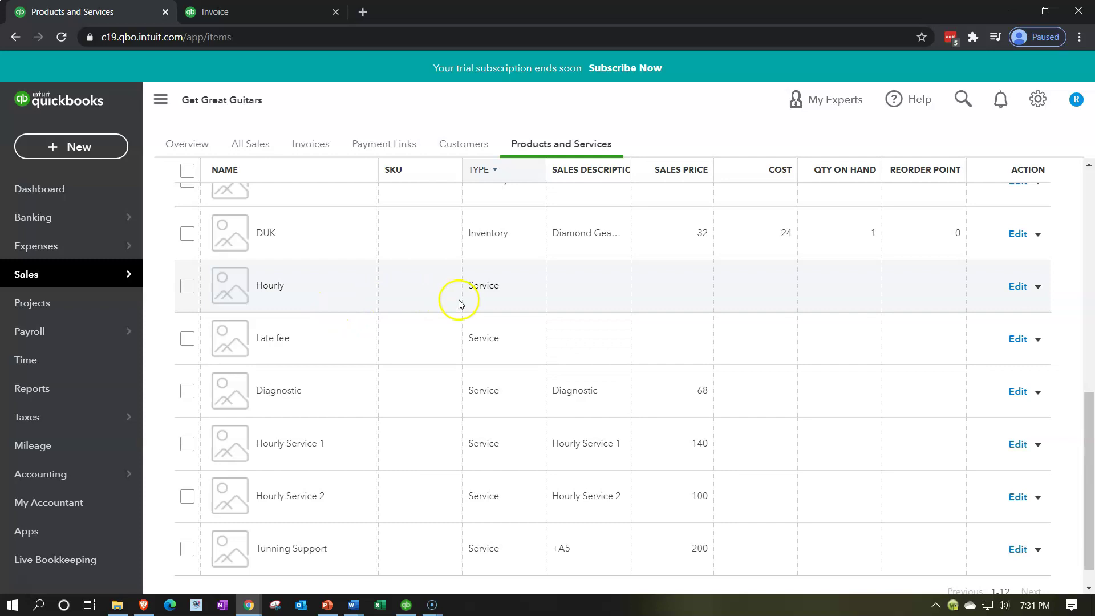
pyautogui.click(1015, 288)
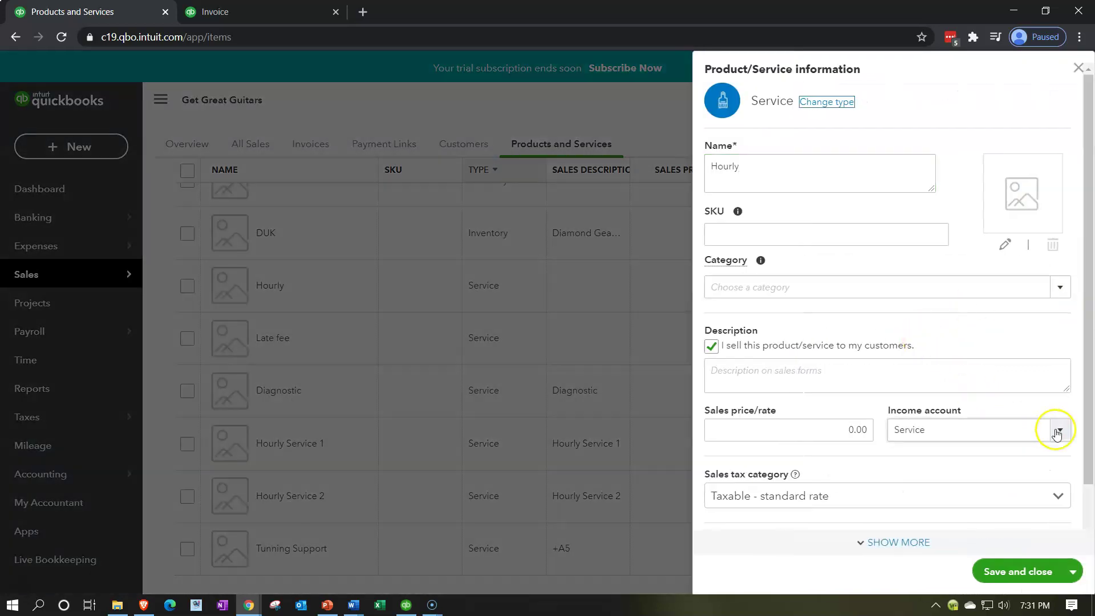
pyautogui.scroll(-1, 1039, 405)
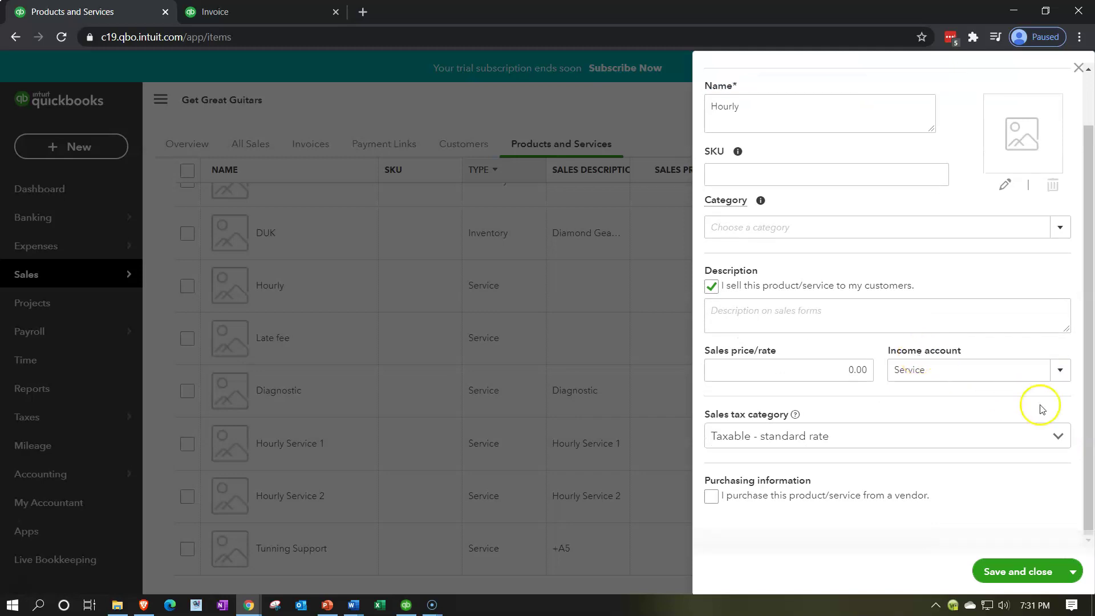
pyautogui.click(1062, 447)
pyautogui.click(843, 486)
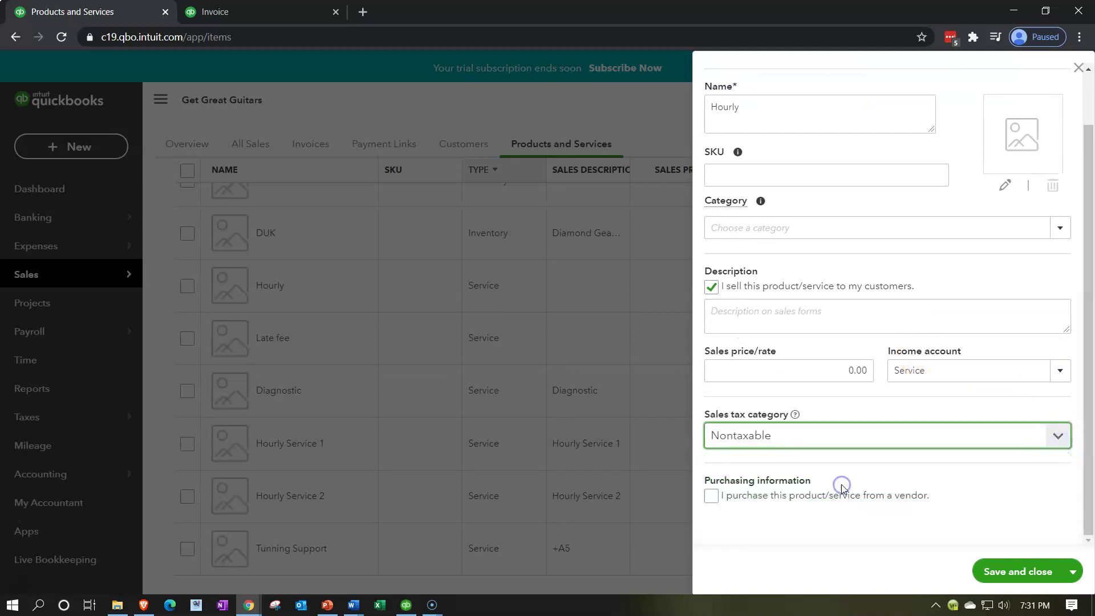
pyautogui.click(1002, 573)
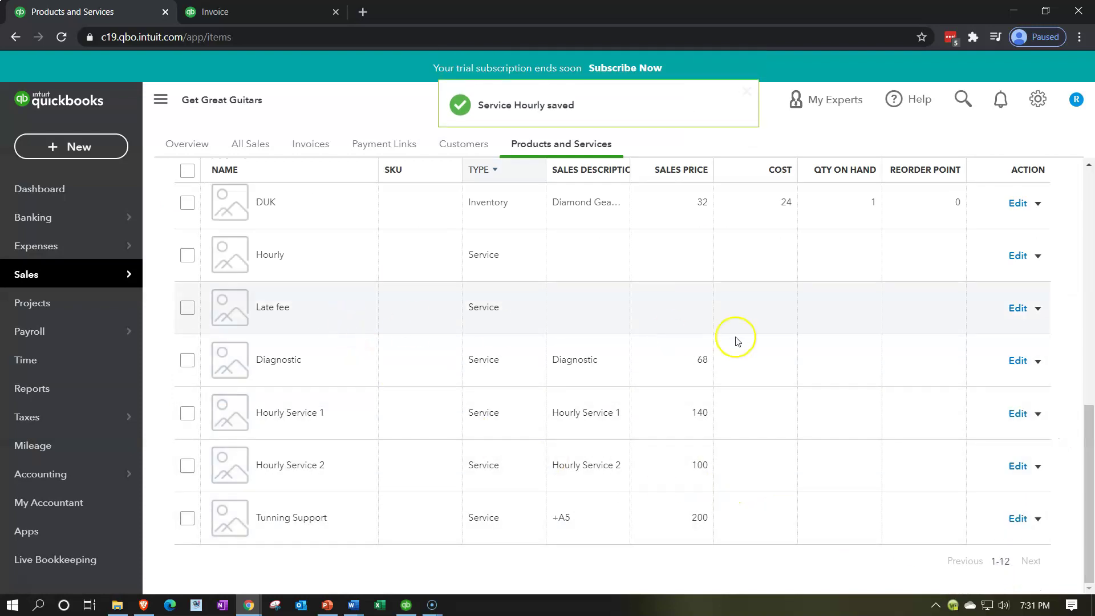
# Step: Set the Late fee service's sales tax category to Nontaxable and save the item
pyautogui.click(1014, 308)
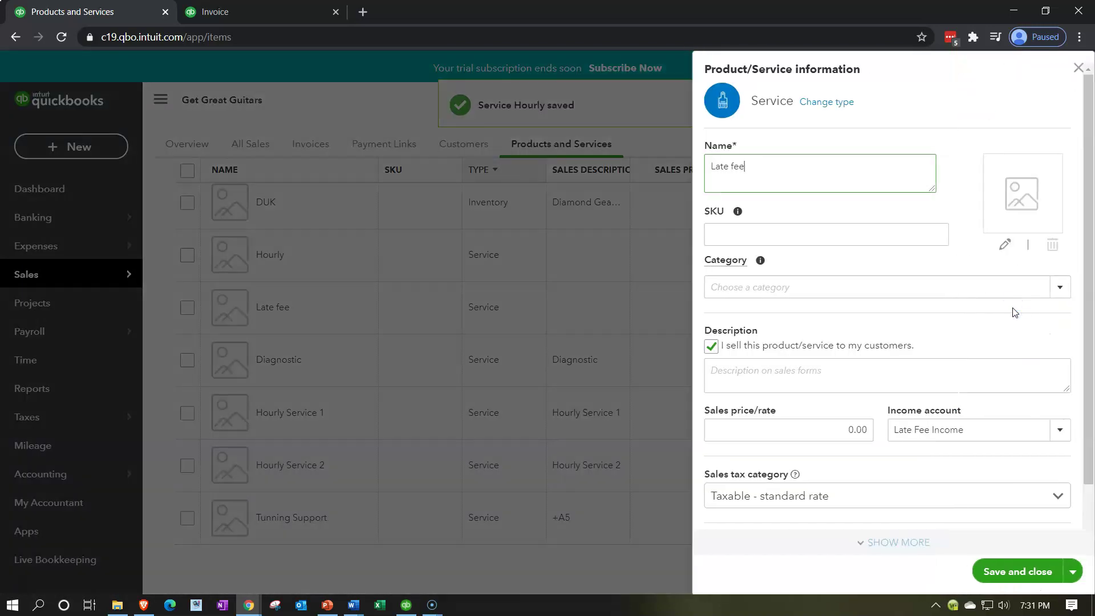
pyautogui.scroll(-2, 889, 399)
pyautogui.click(997, 448)
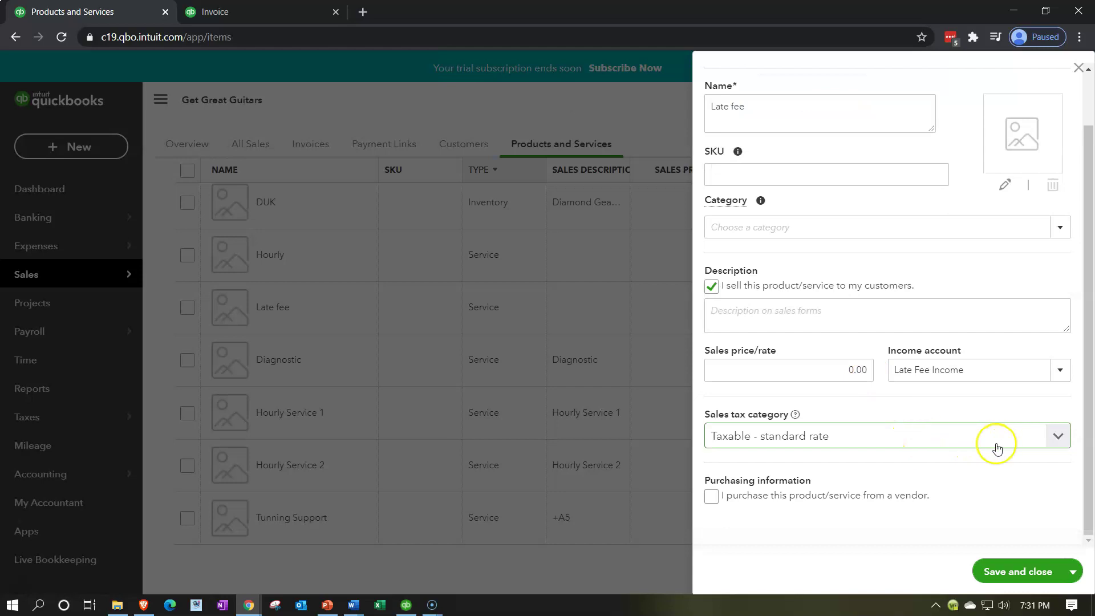
pyautogui.click(1052, 435)
pyautogui.click(795, 493)
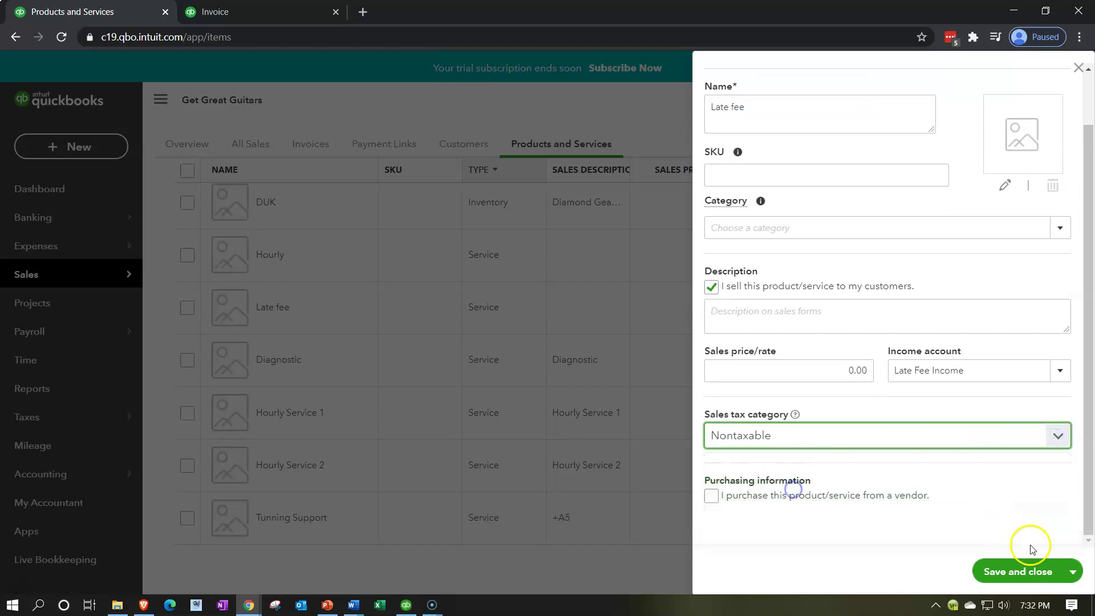
pyautogui.click(1021, 571)
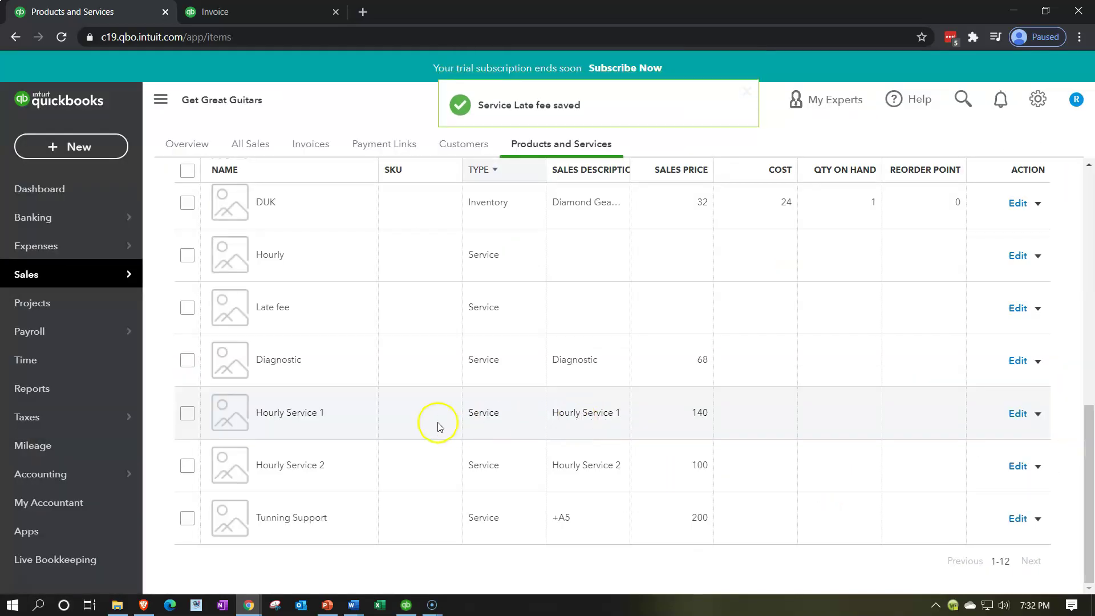
# Step: Set the Diagnostic service's sales tax category to Nontaxable and save the item
pyautogui.click(1019, 361)
pyautogui.scroll(-2, 888, 379)
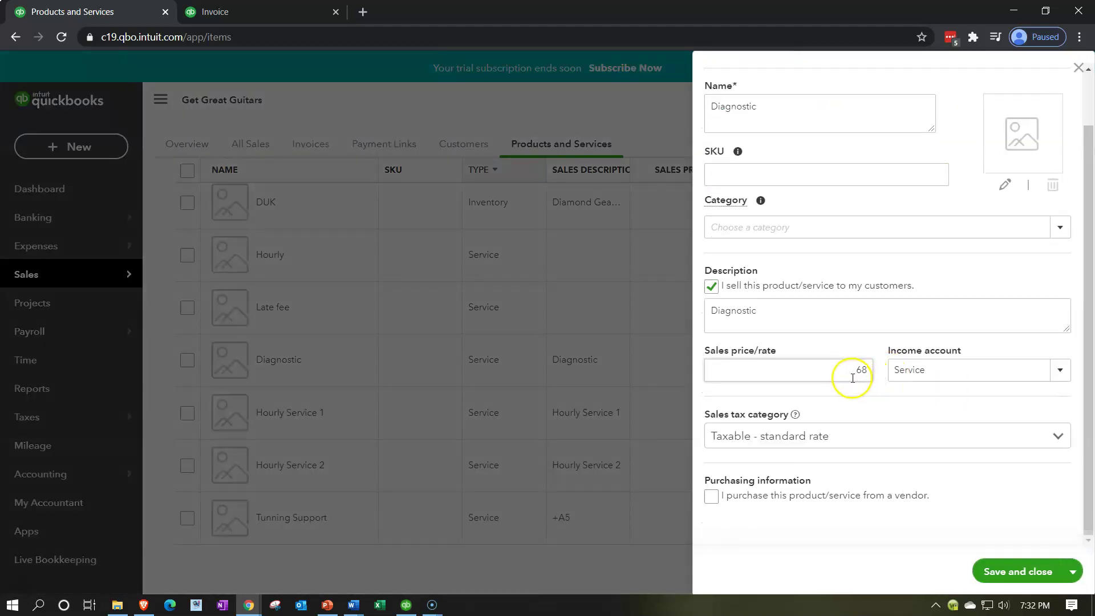
pyautogui.click(1056, 431)
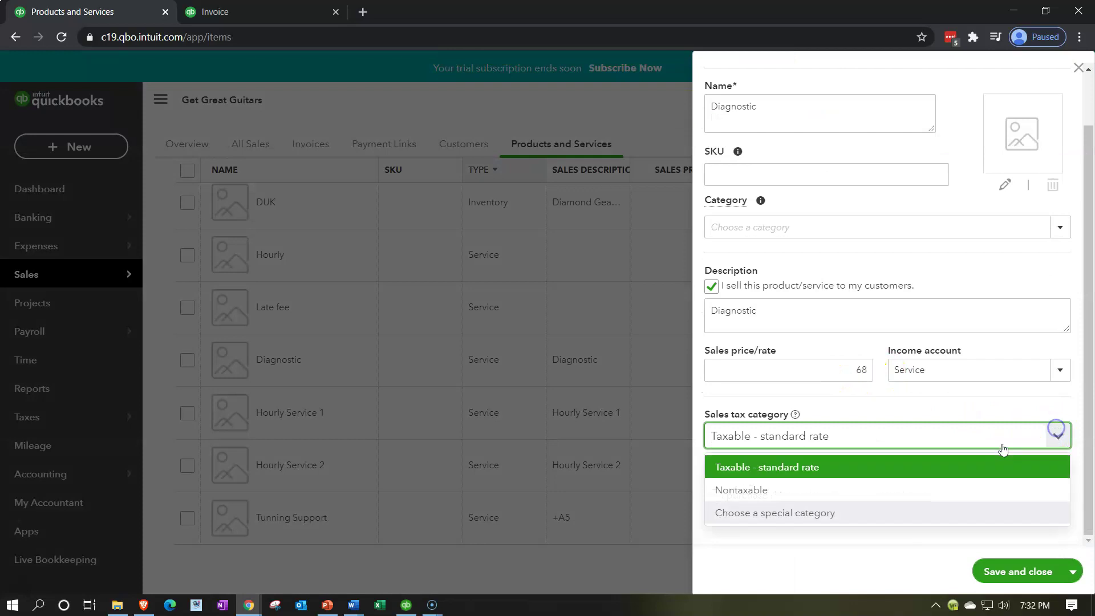
pyautogui.click(753, 490)
pyautogui.click(1008, 569)
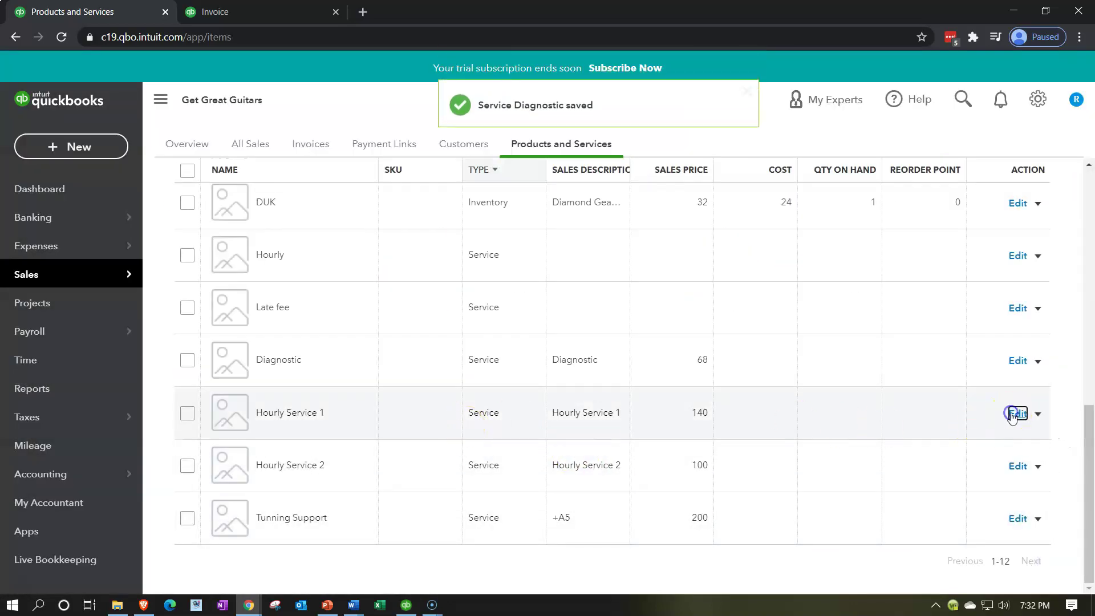
# Step: Set the Hourly Service 1 item's sales tax category to Nontaxable and save the item
pyautogui.click(1011, 414)
pyautogui.scroll(-1, 905, 434)
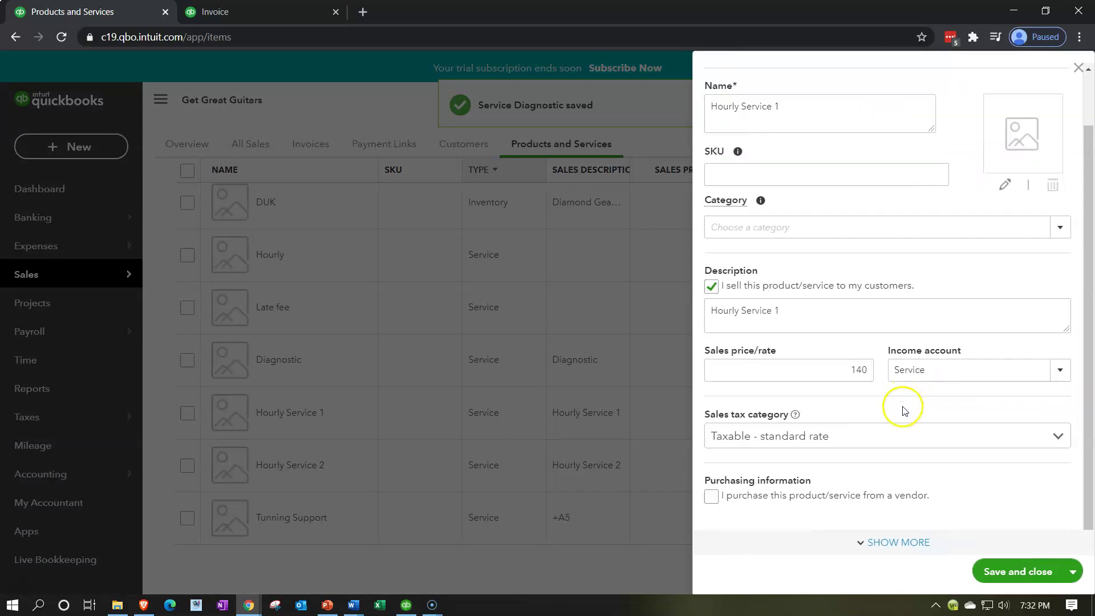
pyautogui.click(1056, 436)
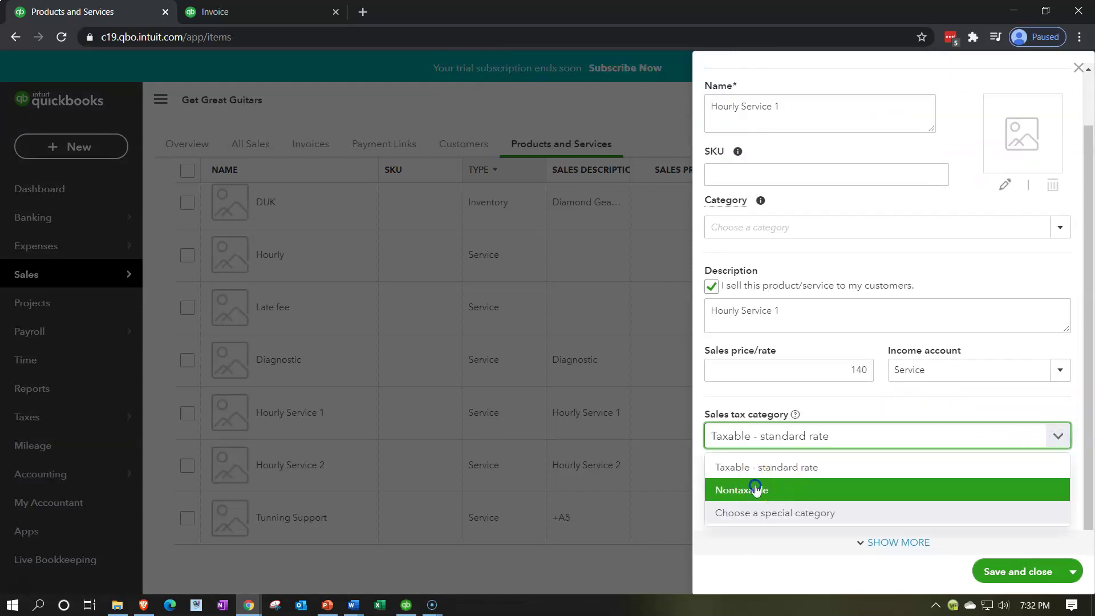
pyautogui.click(754, 490)
pyautogui.click(1002, 571)
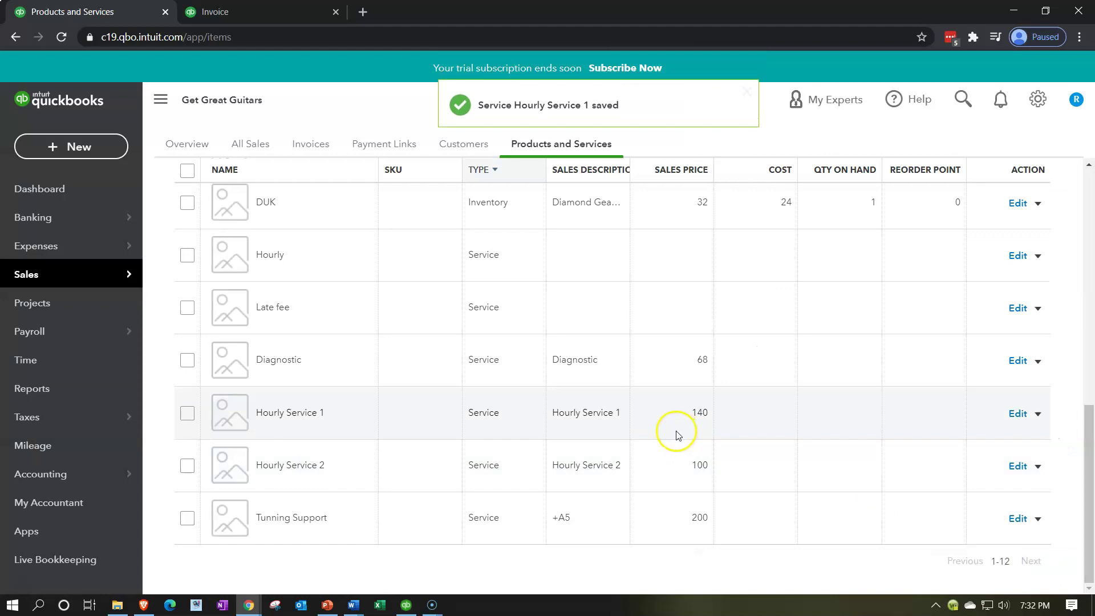
# Step: Set the Hourly Service 2 item's sales tax category to Nontaxable and save the item
pyautogui.click(1018, 468)
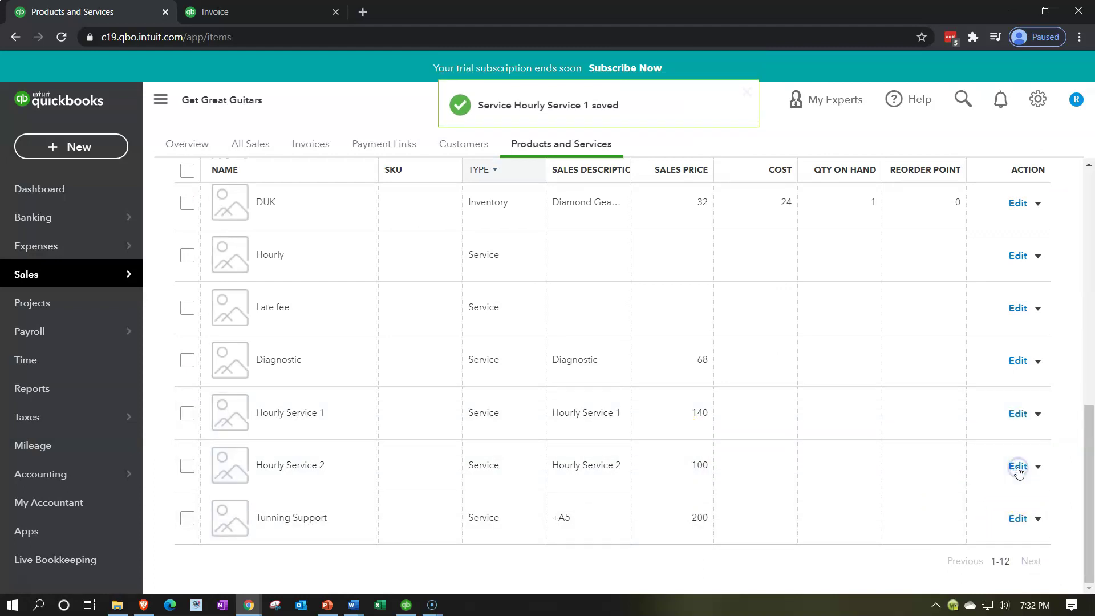
pyautogui.scroll(-1, 789, 379)
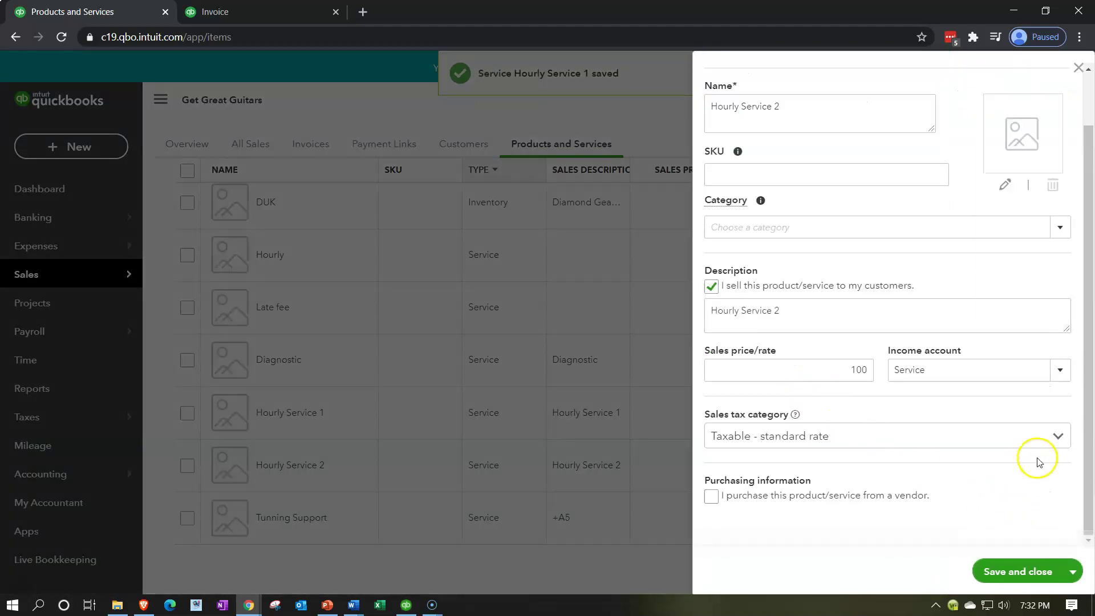
pyautogui.click(1057, 435)
pyautogui.click(826, 485)
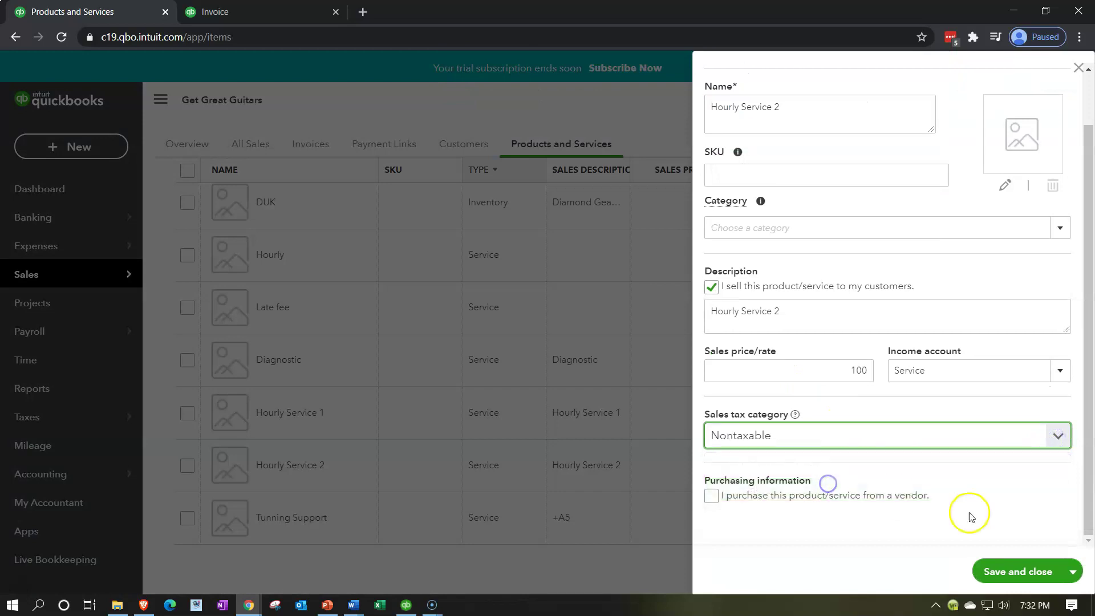
pyautogui.click(1018, 571)
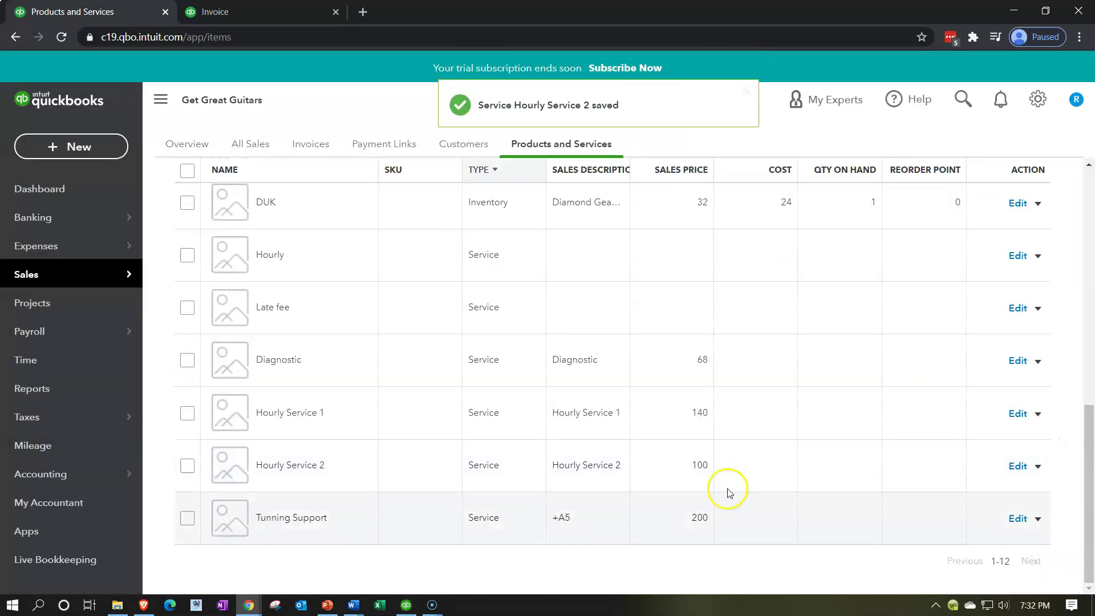
# Step: Open the Tunning Support service for editing and set its sales tax category to Nontaxable
pyautogui.click(1018, 518)
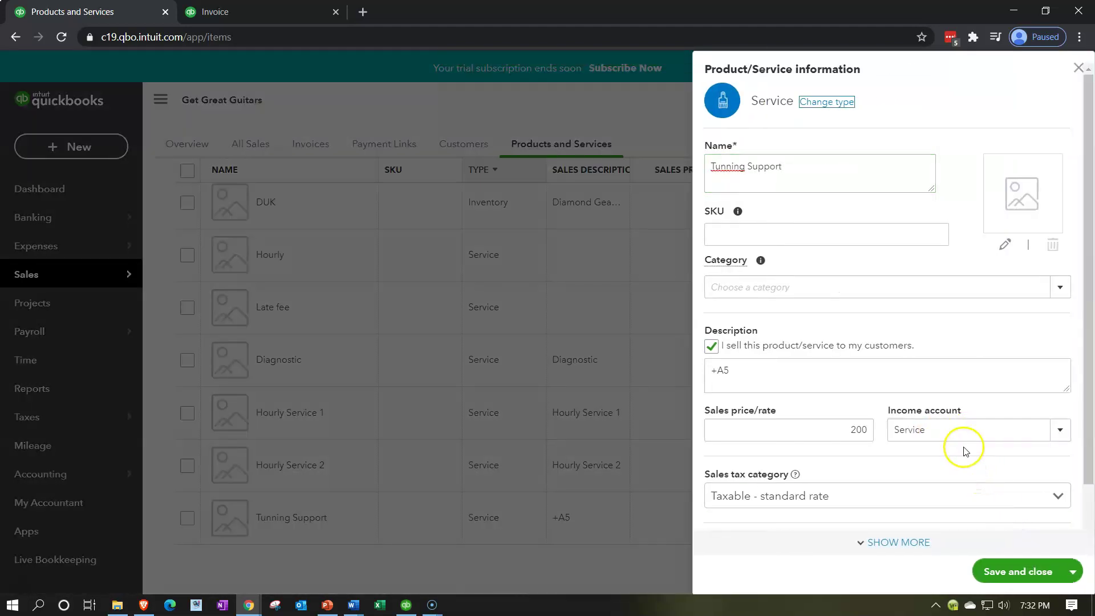
pyautogui.scroll(-1, 1015, 447)
pyautogui.click(1051, 435)
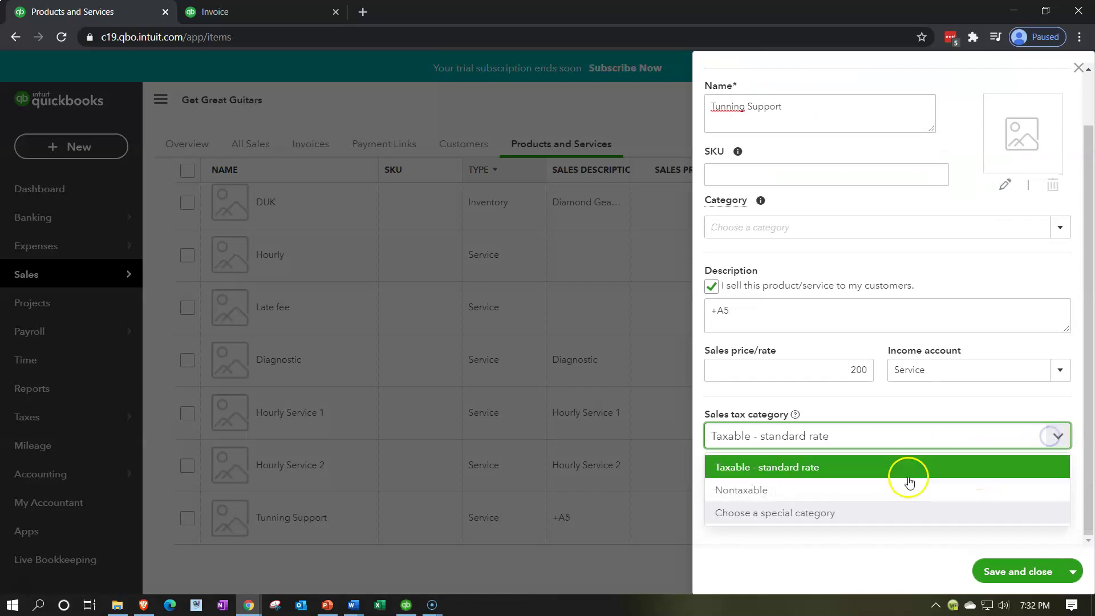
pyautogui.click(870, 486)
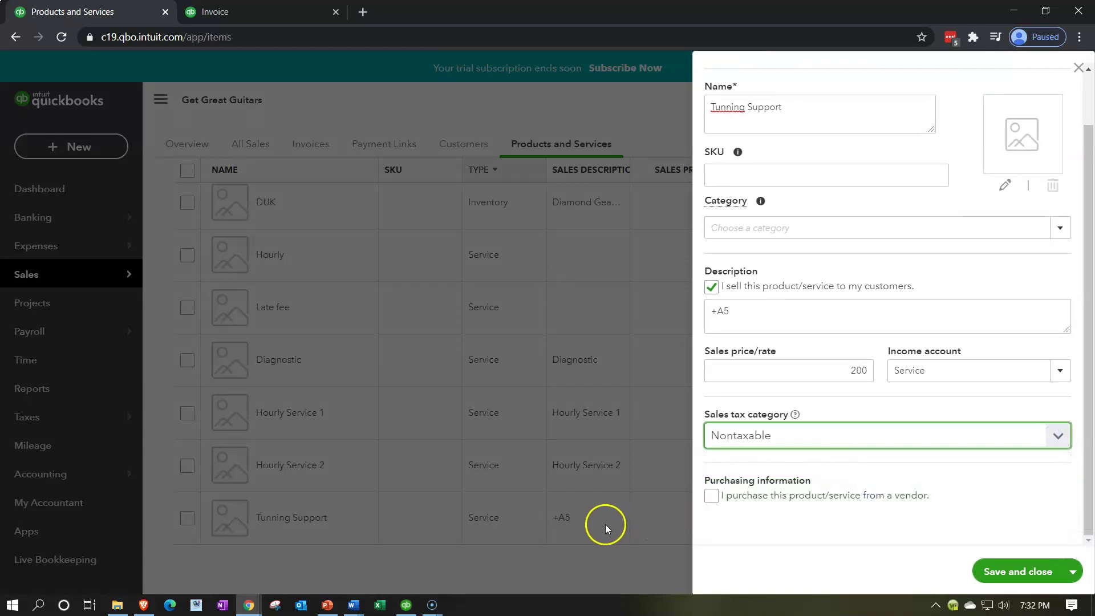
# Step: Copy the item name Tunning Support over the service's sales description and save the item
pyautogui.scroll(1, 782, 326)
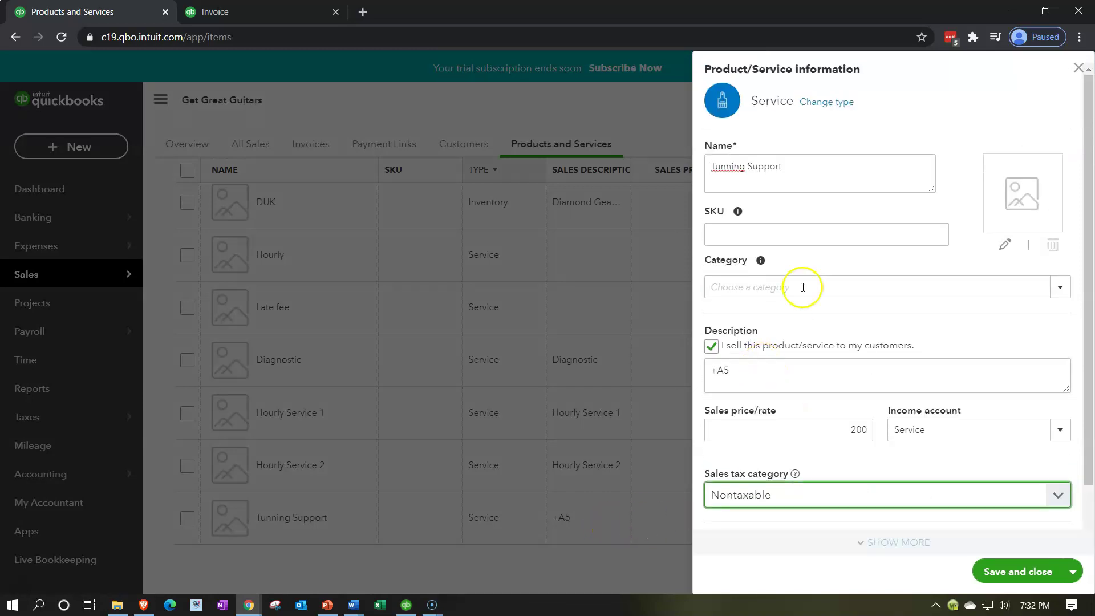
pyautogui.moveTo(779, 170); pyautogui.dragTo(710, 167)
pyautogui.rightClick(726, 170)
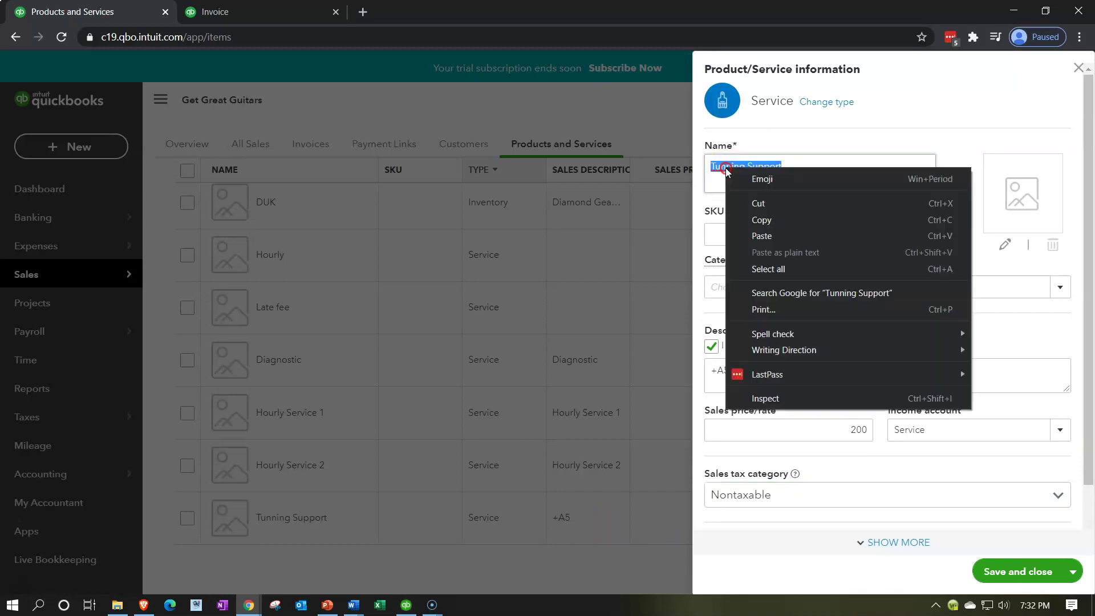
pyautogui.click(722, 165)
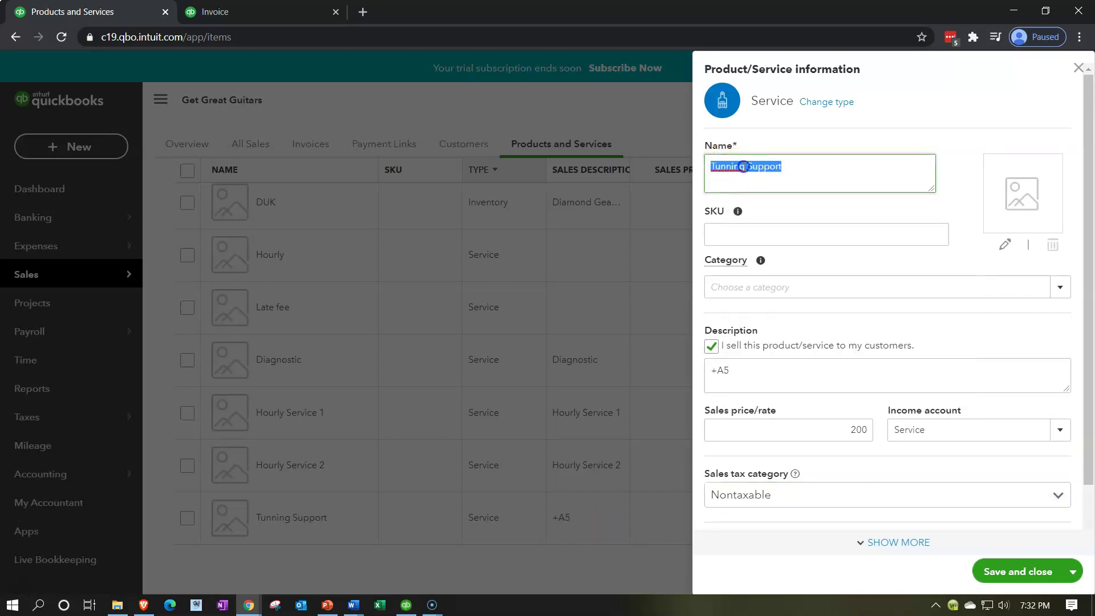
pyautogui.click(743, 167)
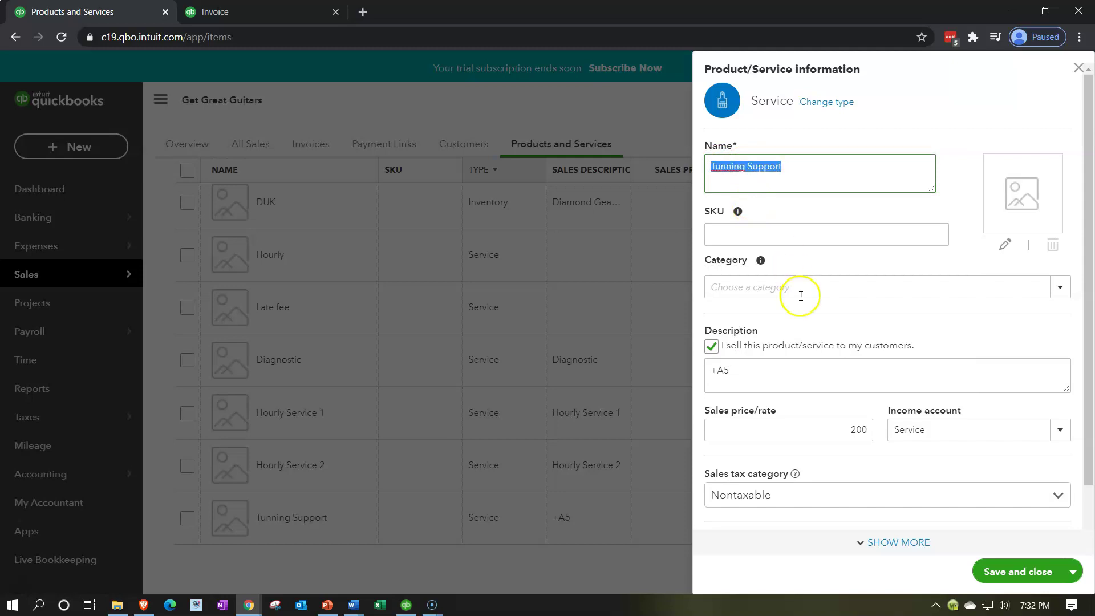
pyautogui.tripleClick(767, 379)
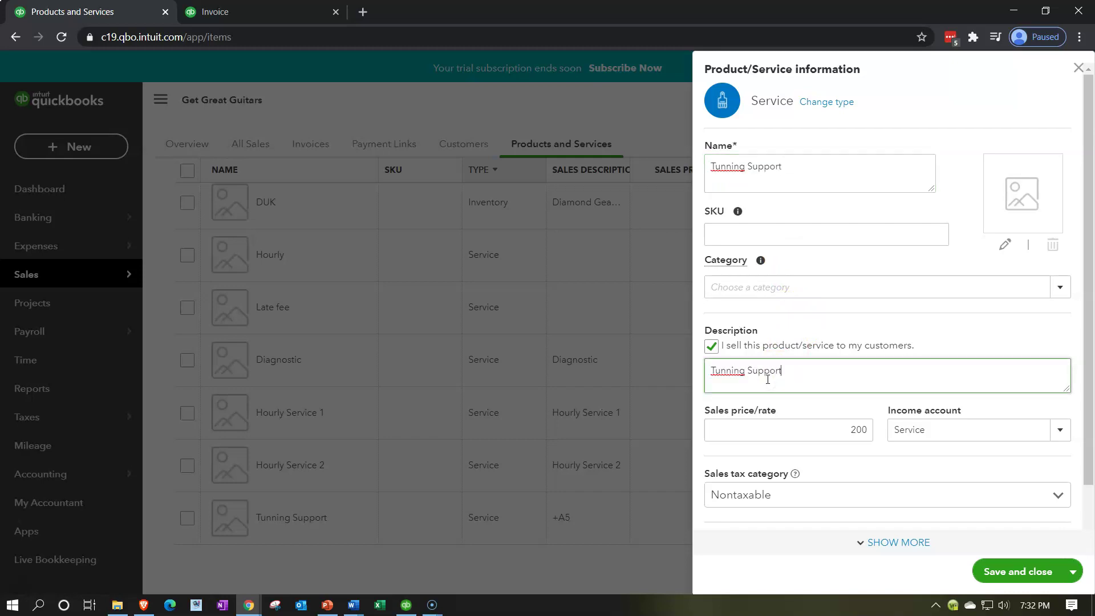
pyautogui.click(752, 409)
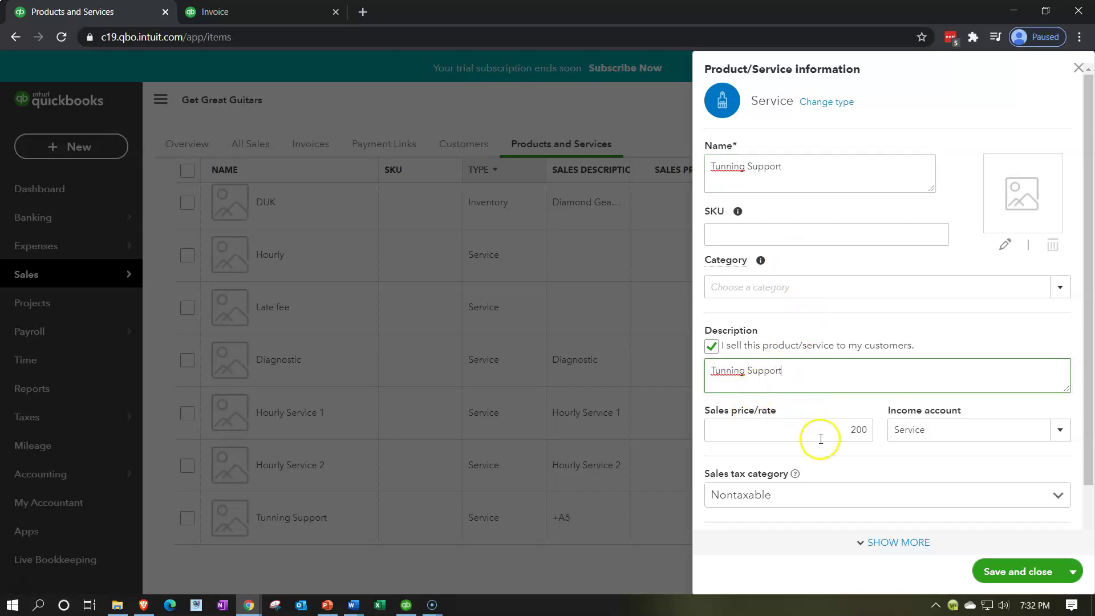
pyautogui.click(1001, 570)
pyautogui.scroll(-5, 778, 465)
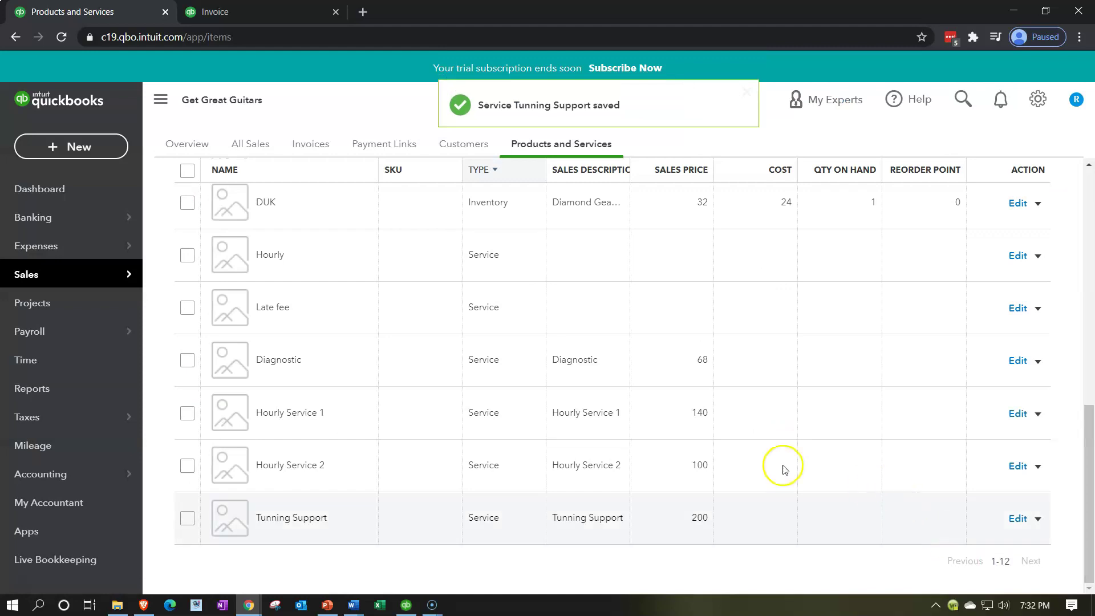
# Step: On the open invoice, replace the first line's Diagnostic service with Hourly Service 1, and close the invoice without saving
pyautogui.click(245, 16)
pyautogui.click(392, 325)
pyautogui.click(349, 334)
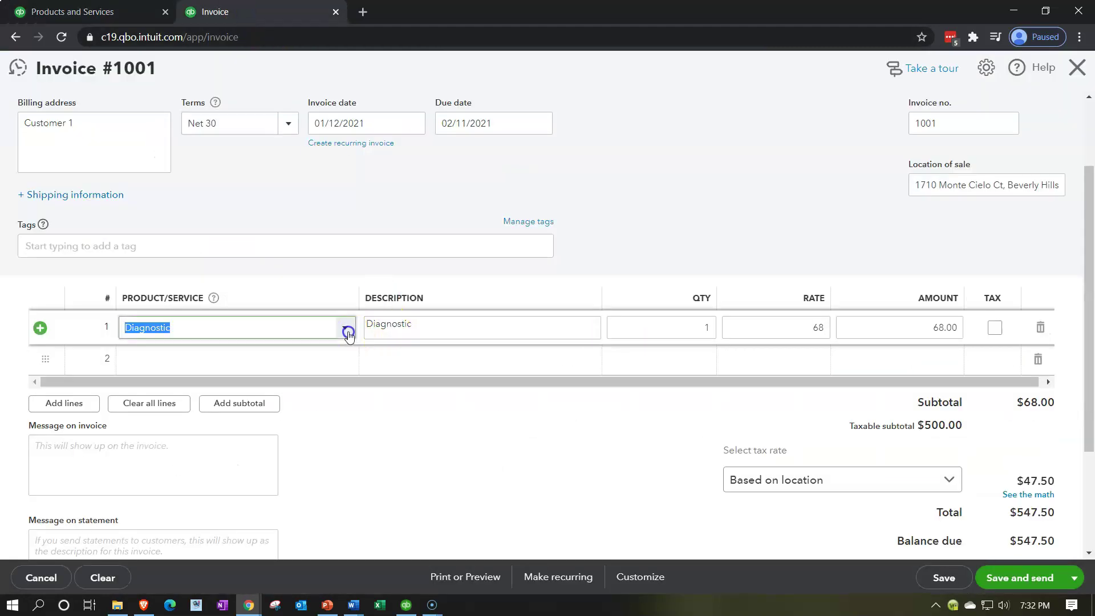
pyautogui.click(290, 519)
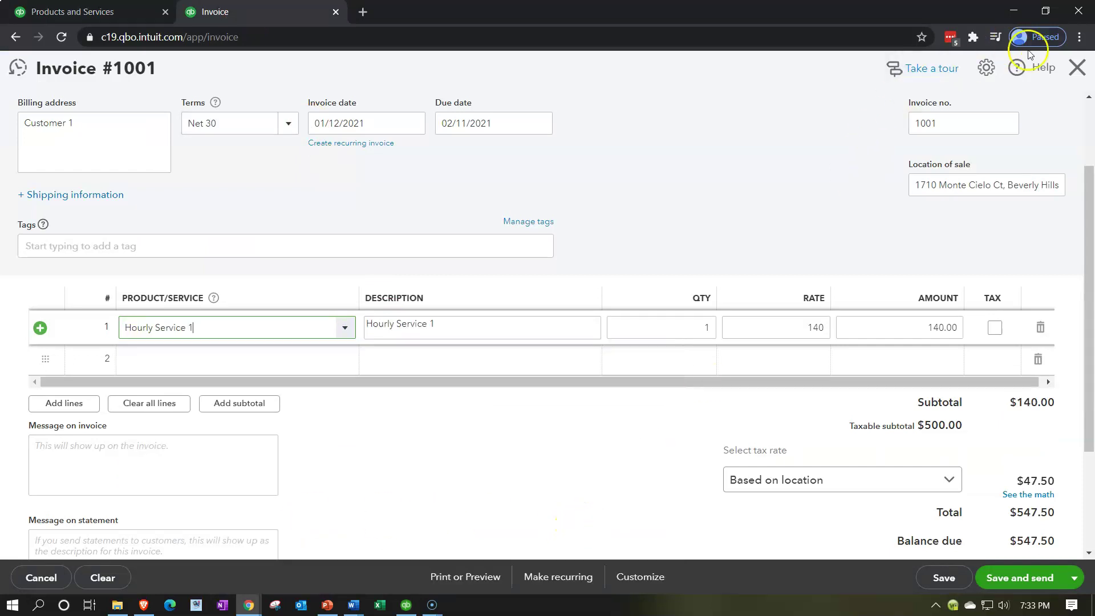
pyautogui.click(1073, 71)
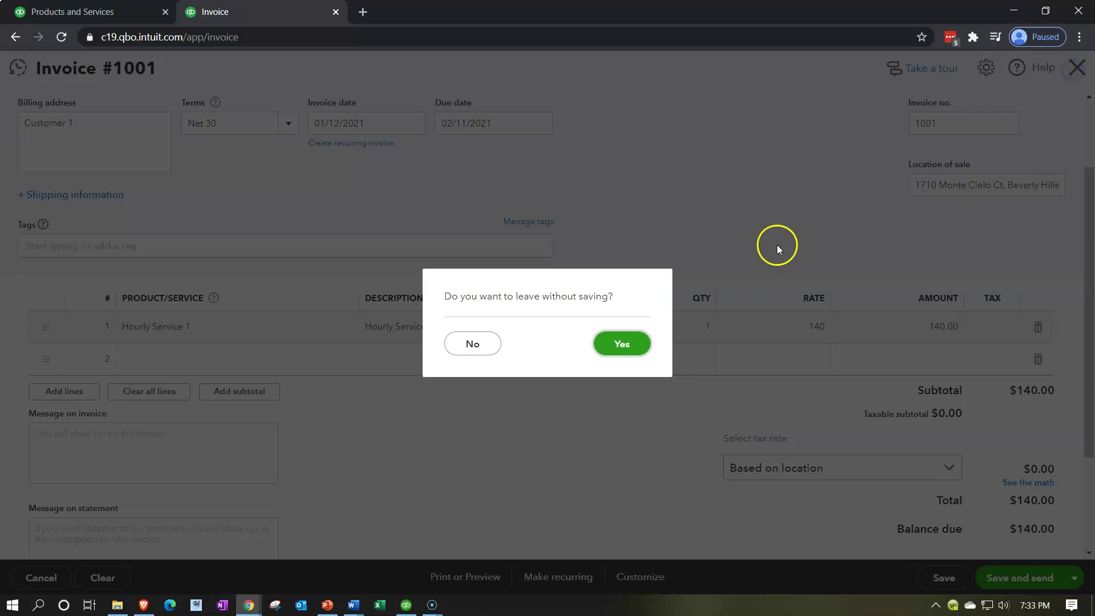
pyautogui.click(622, 342)
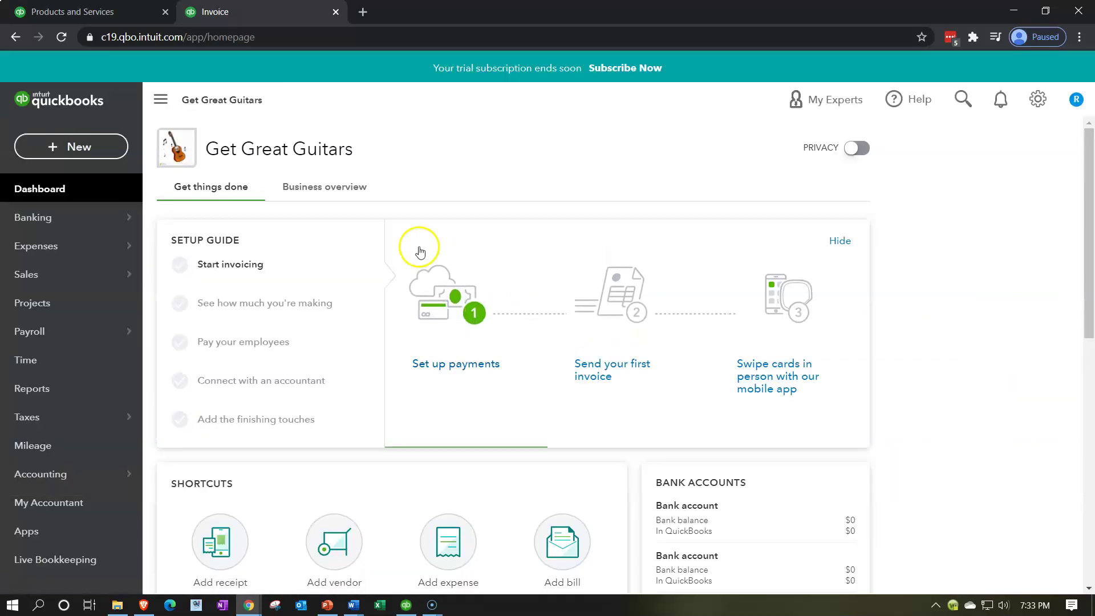
# Step: Start a new invoice, dismiss the guided tour, and choose Customer 1 as the customer
pyautogui.click(84, 154)
pyautogui.click(76, 242)
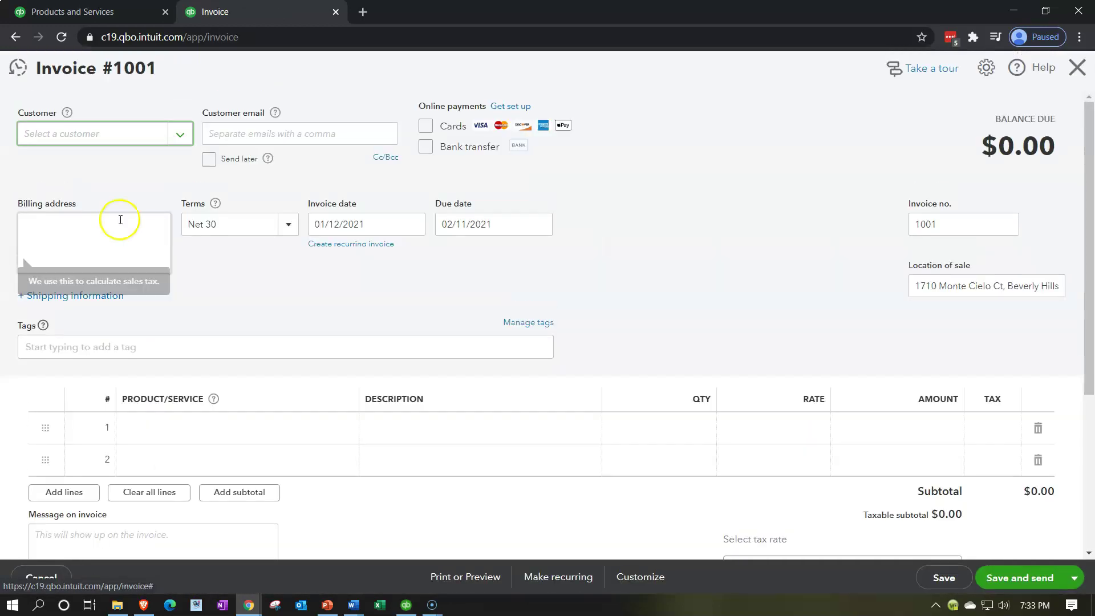
pyautogui.click(140, 134)
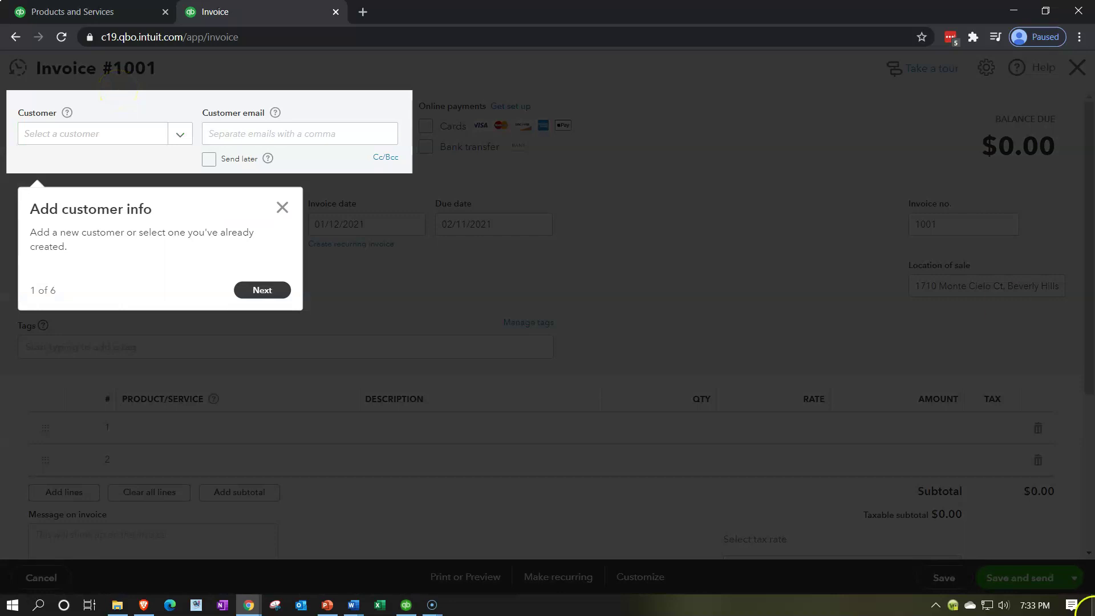
pyautogui.click(282, 207)
pyautogui.click(115, 132)
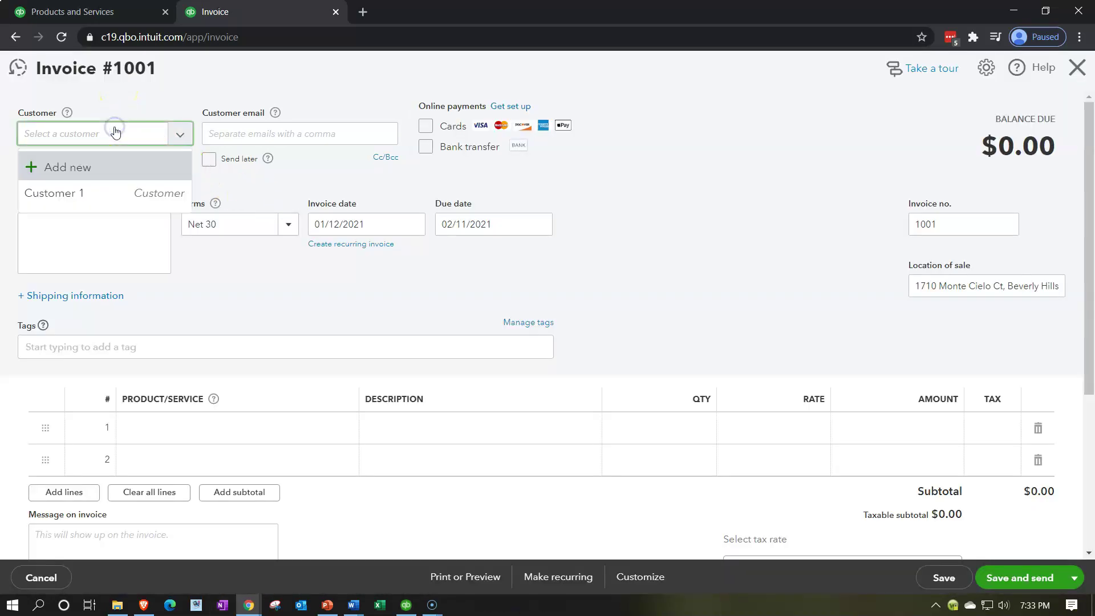
pyautogui.write('cu')
pyautogui.press('Down')
pyautogui.press('Tab')
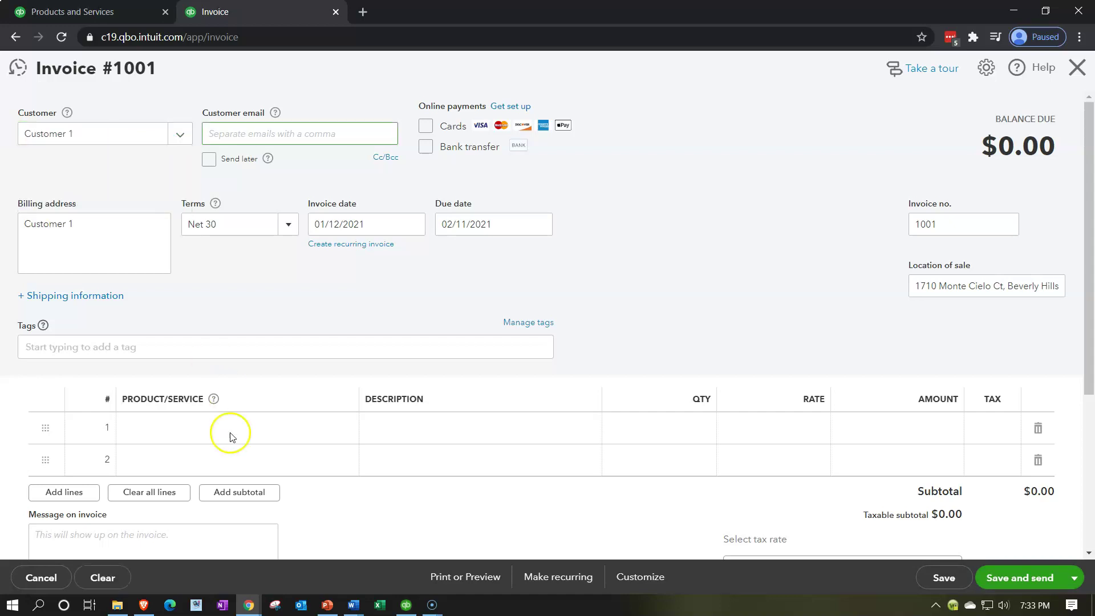
# Step: Put Hourly Service 2 on the invoice's first line, check the tax calculation, and close the invoice without saving
pyautogui.click(201, 436)
pyautogui.click(353, 435)
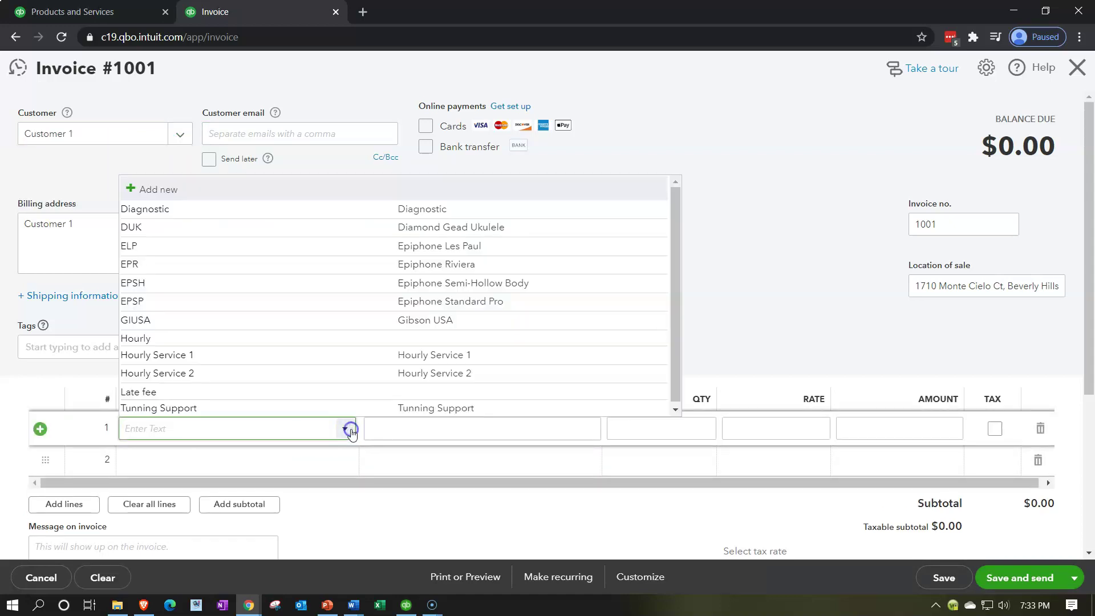
pyautogui.click(275, 375)
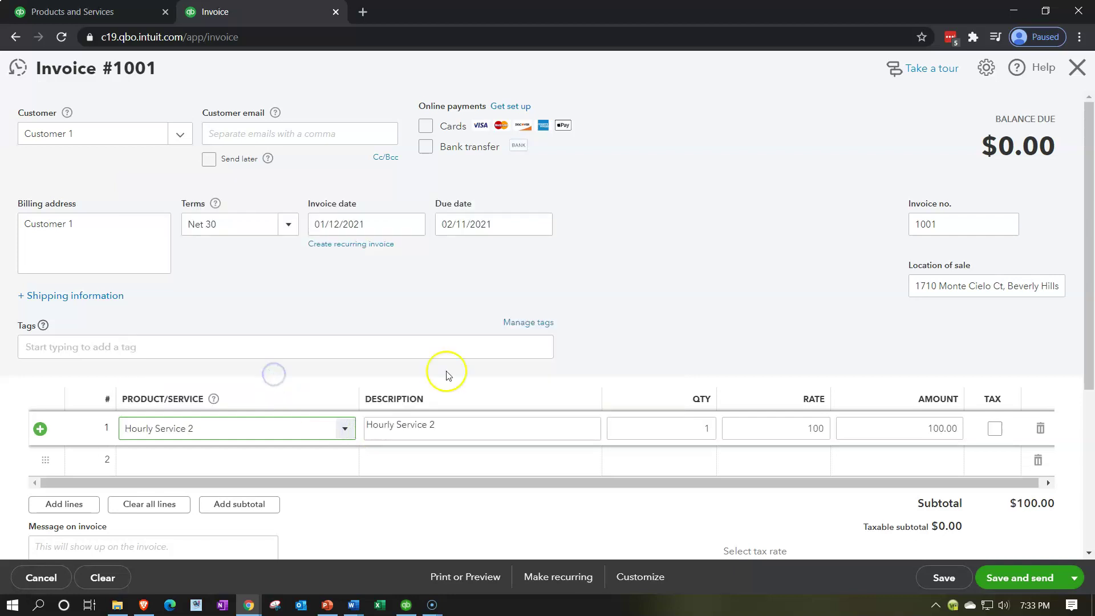
pyautogui.scroll(-3, 577, 357)
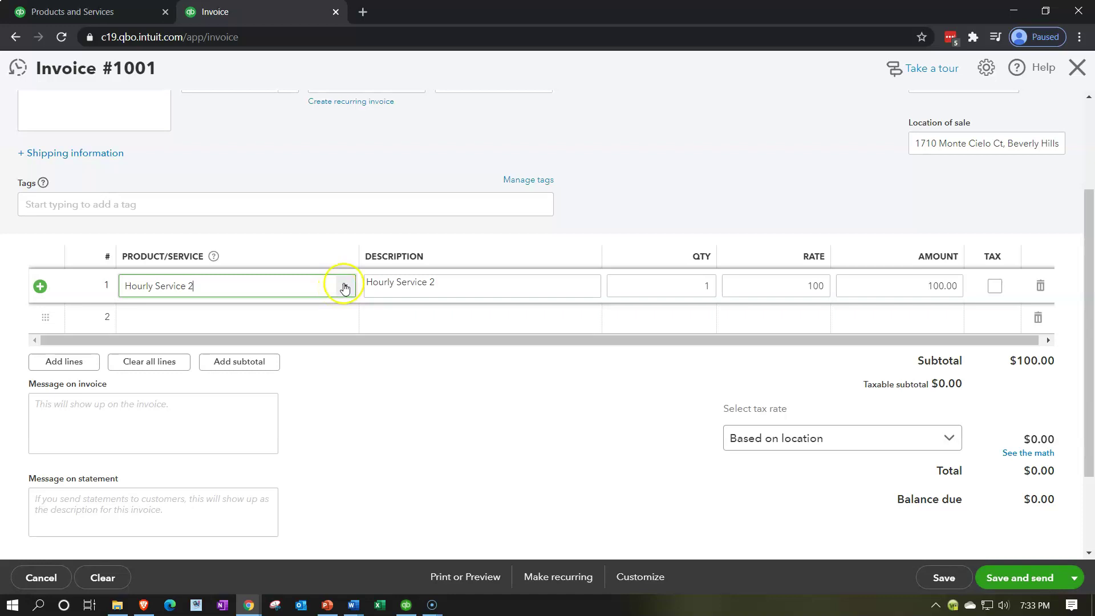
pyautogui.click(1073, 85)
pyautogui.click(625, 343)
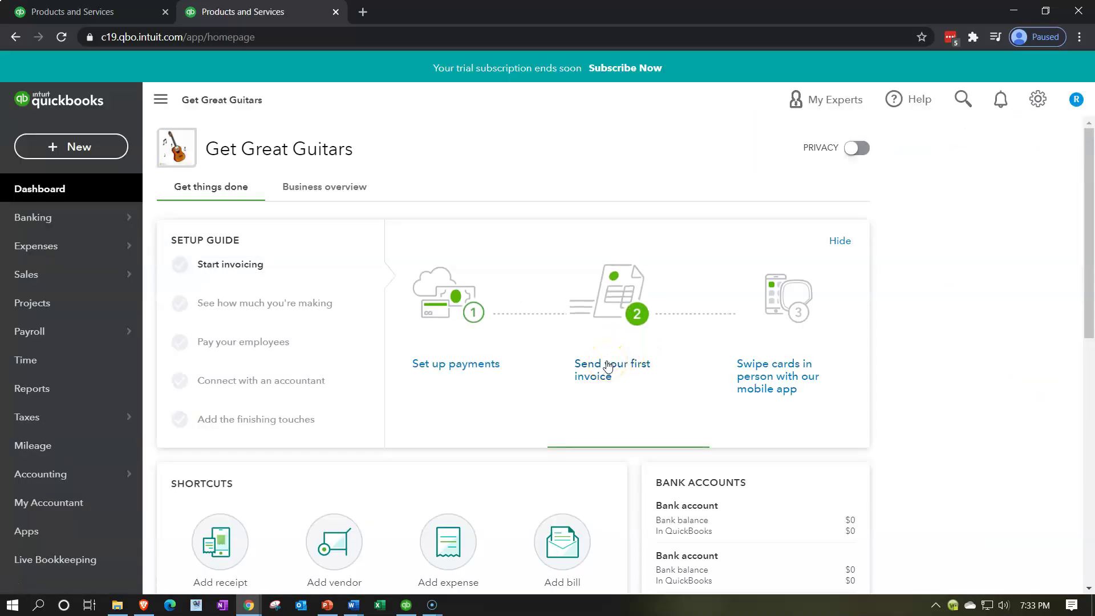
# Step: Find Customer 1 in the sales customer list and open the customer's record for editing
pyautogui.click(253, 407)
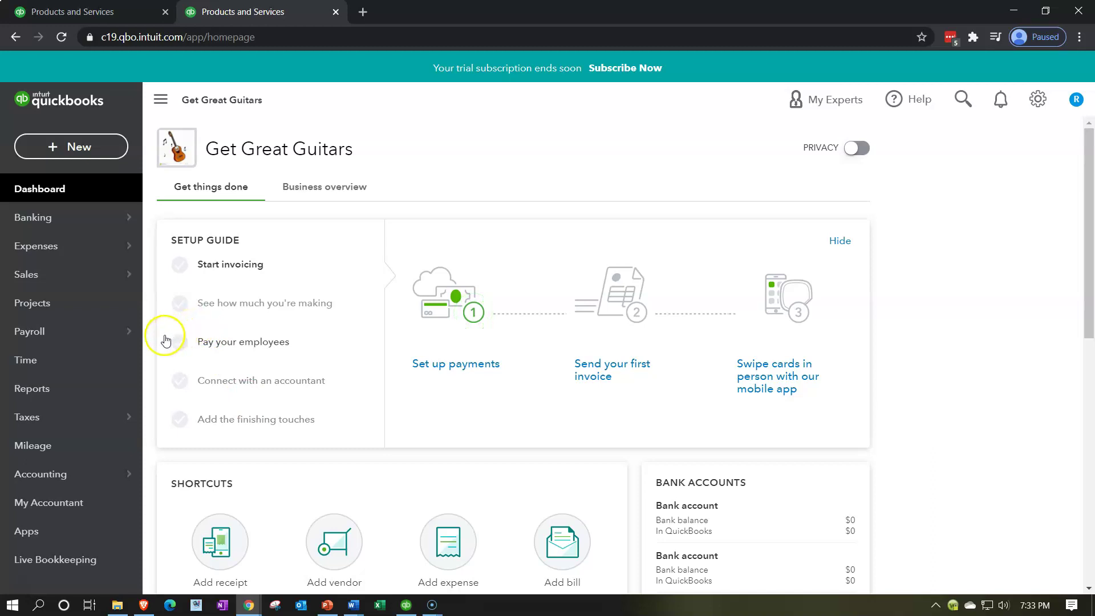
pyautogui.click(142, 333)
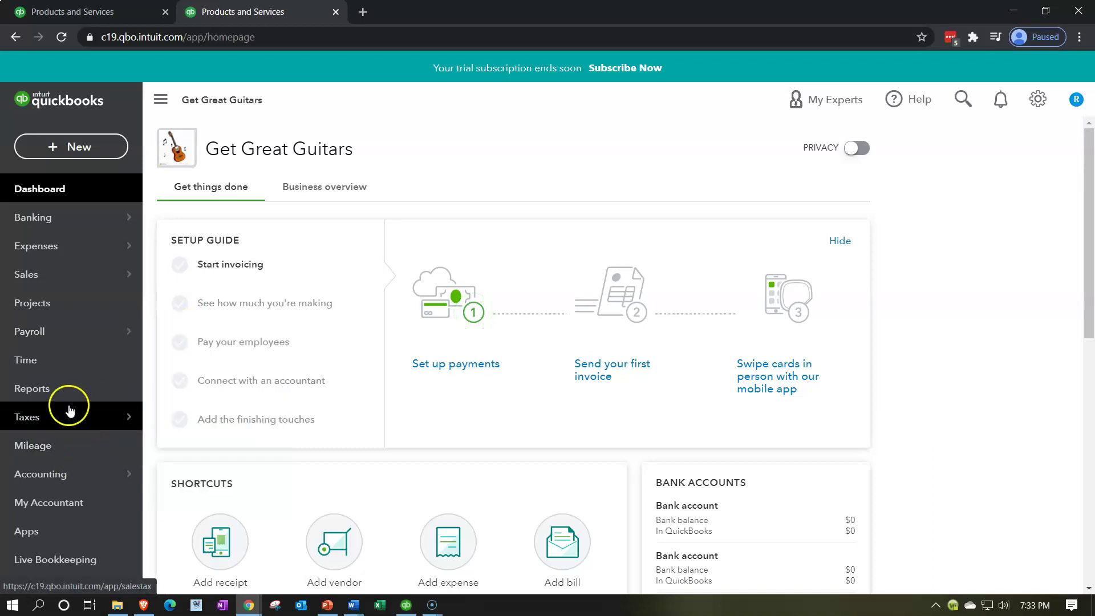
pyautogui.click(59, 277)
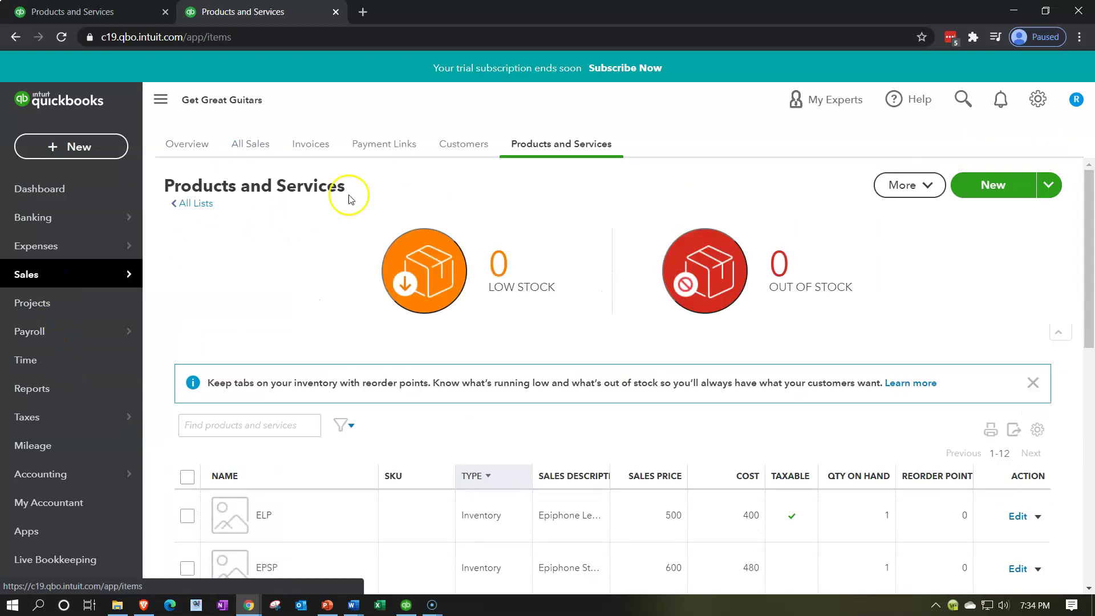
pyautogui.click(463, 143)
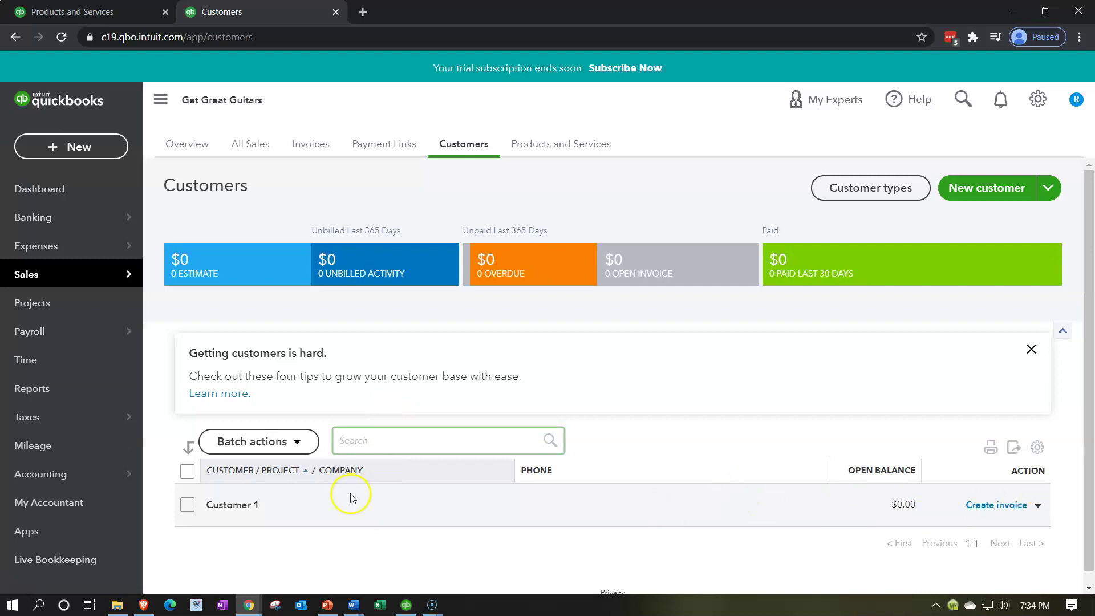
pyautogui.click(234, 492)
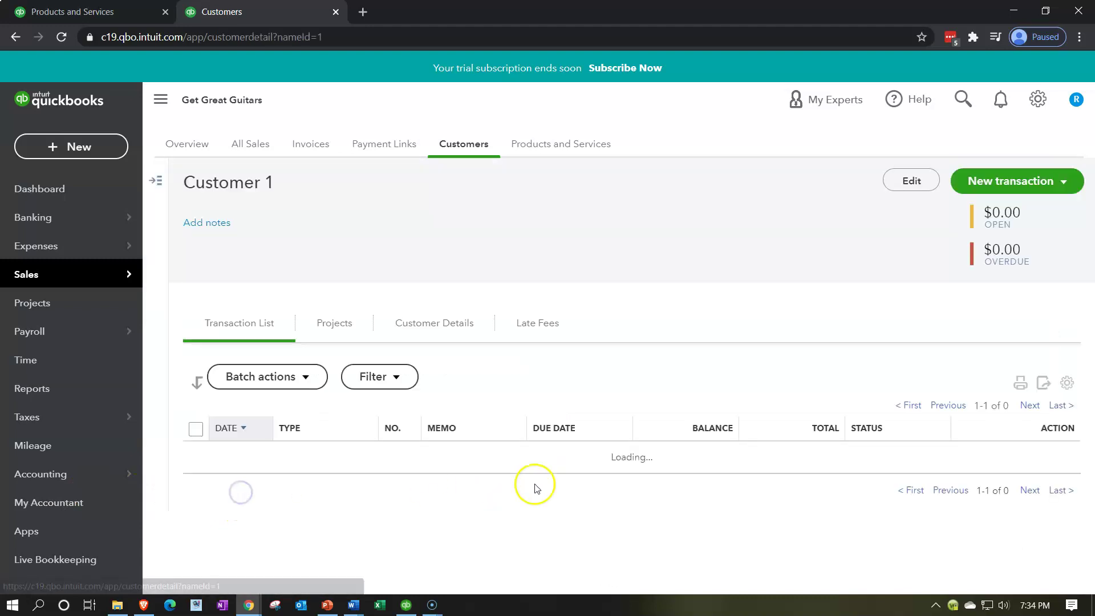
pyautogui.click(908, 181)
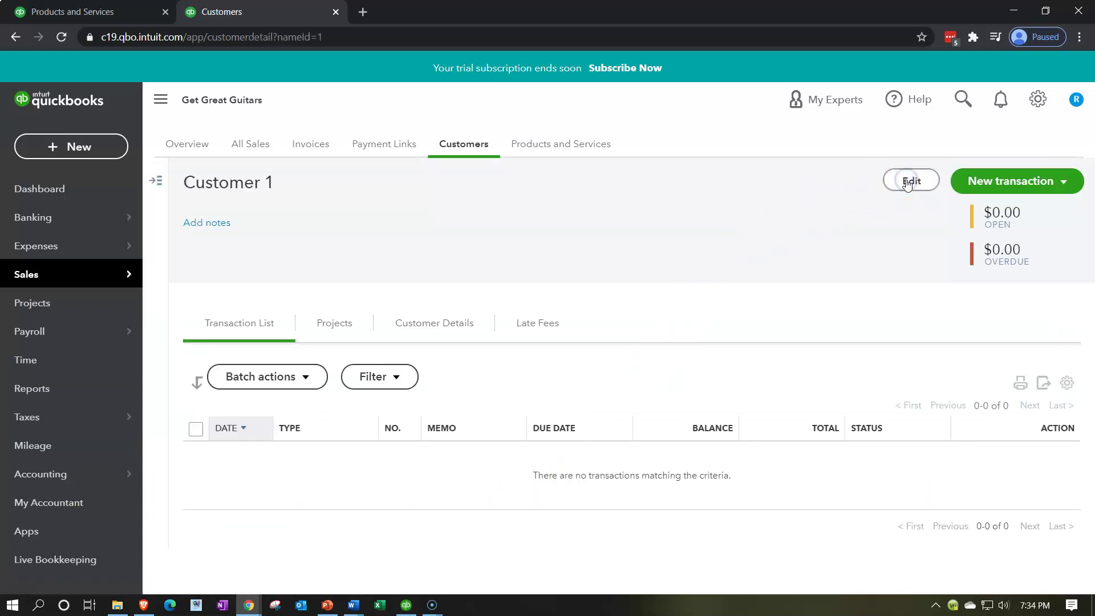
# Step: Mark Customer 1 as tax exempt with Hospital as the reason for exemption, and save the customer
pyautogui.click(360, 341)
pyautogui.click(262, 367)
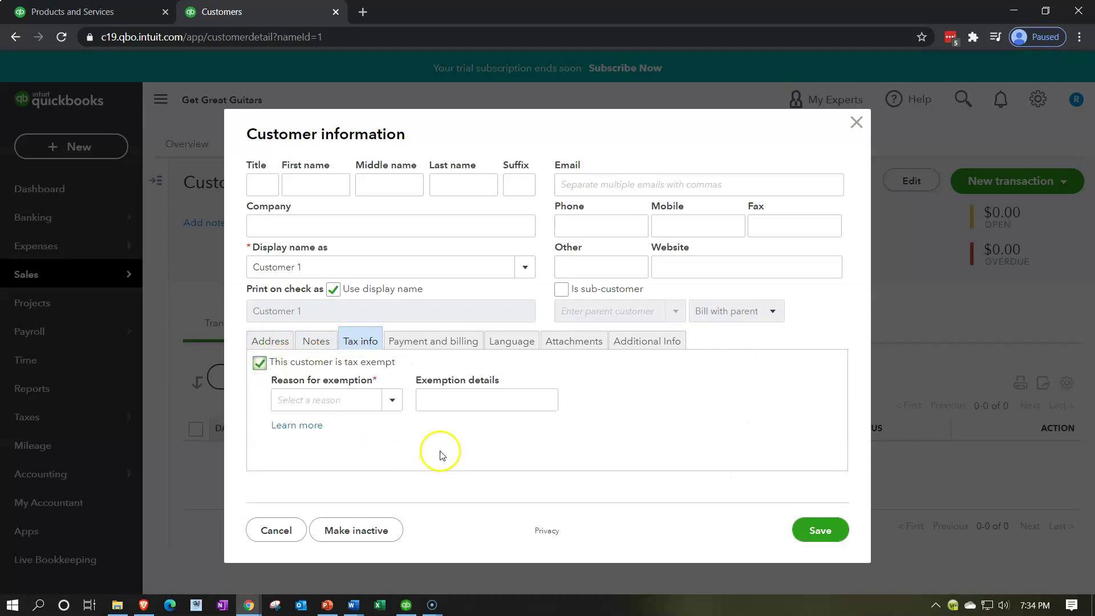
pyautogui.click(388, 402)
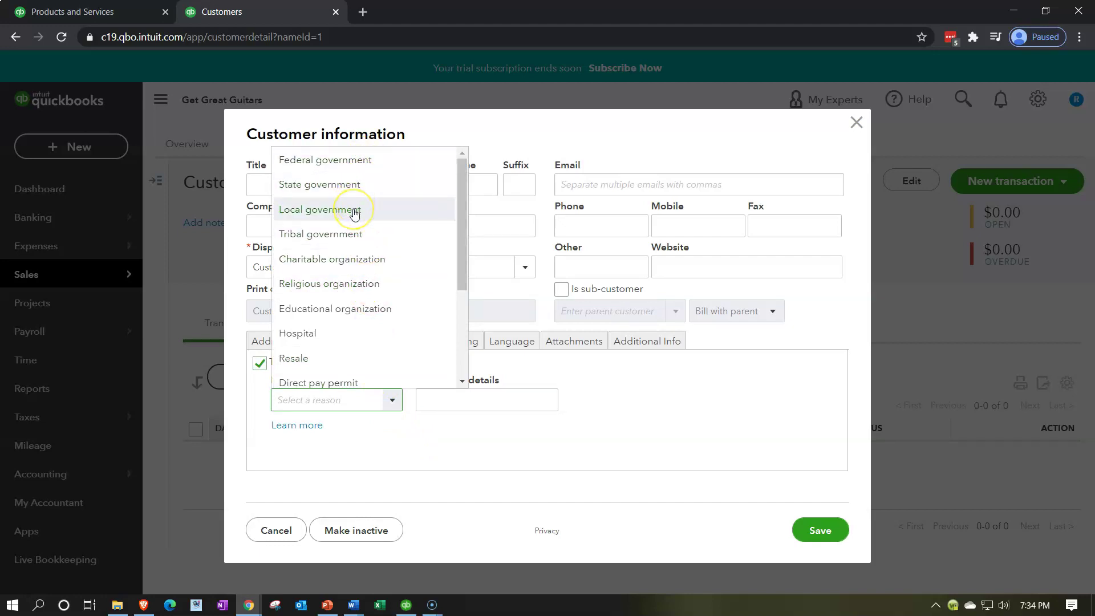
pyautogui.click(362, 337)
pyautogui.click(464, 403)
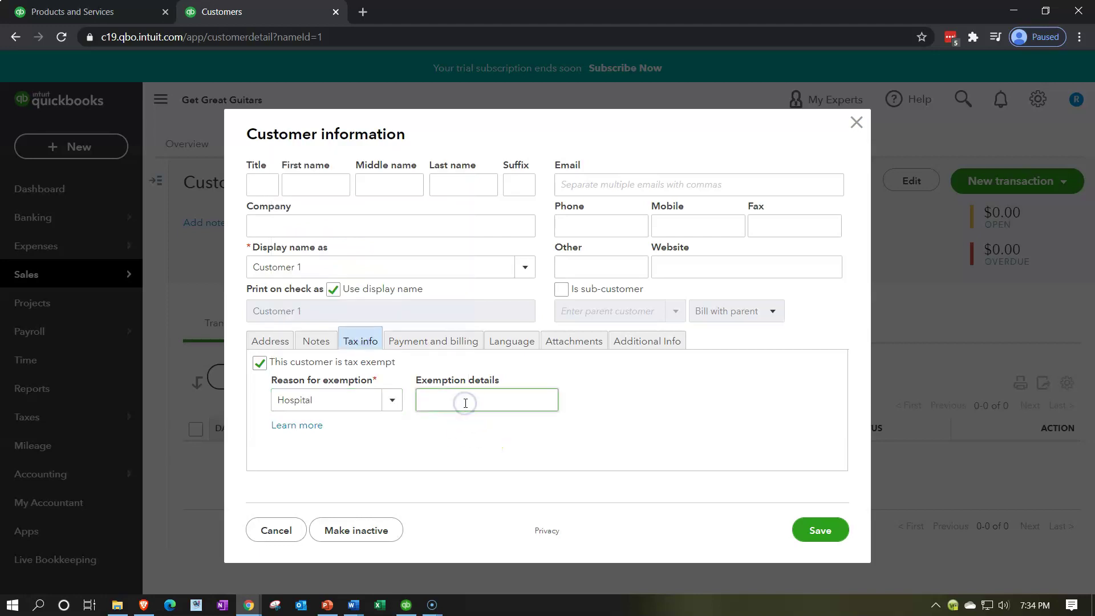
pyautogui.click(819, 532)
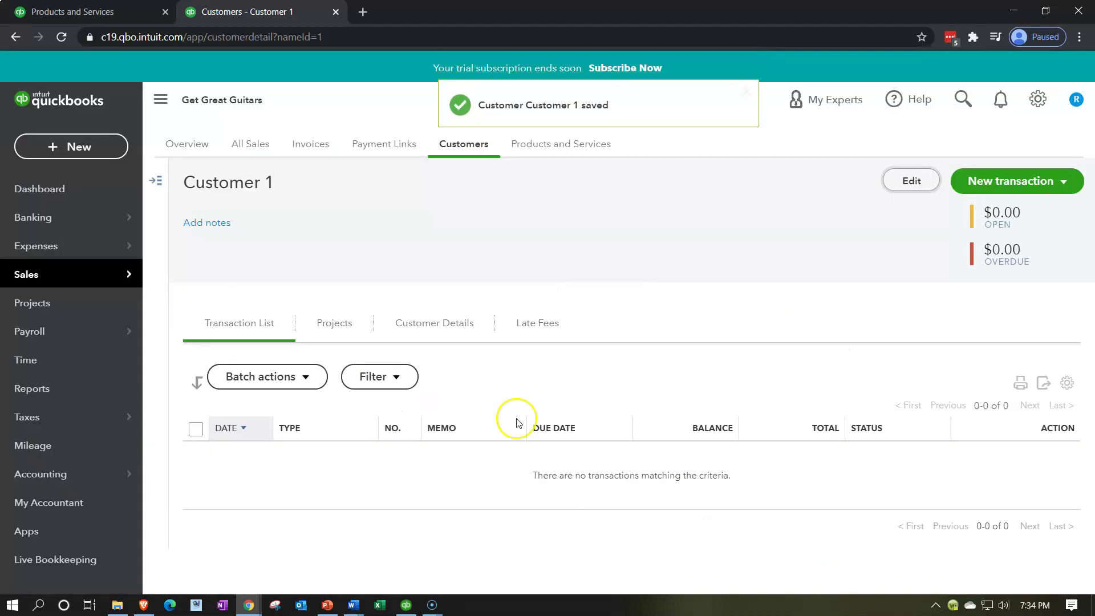
# Step: In the Products and Services browser tab, start a new invoice, dismiss the guided tour, and select Customer 1
pyautogui.click(98, 12)
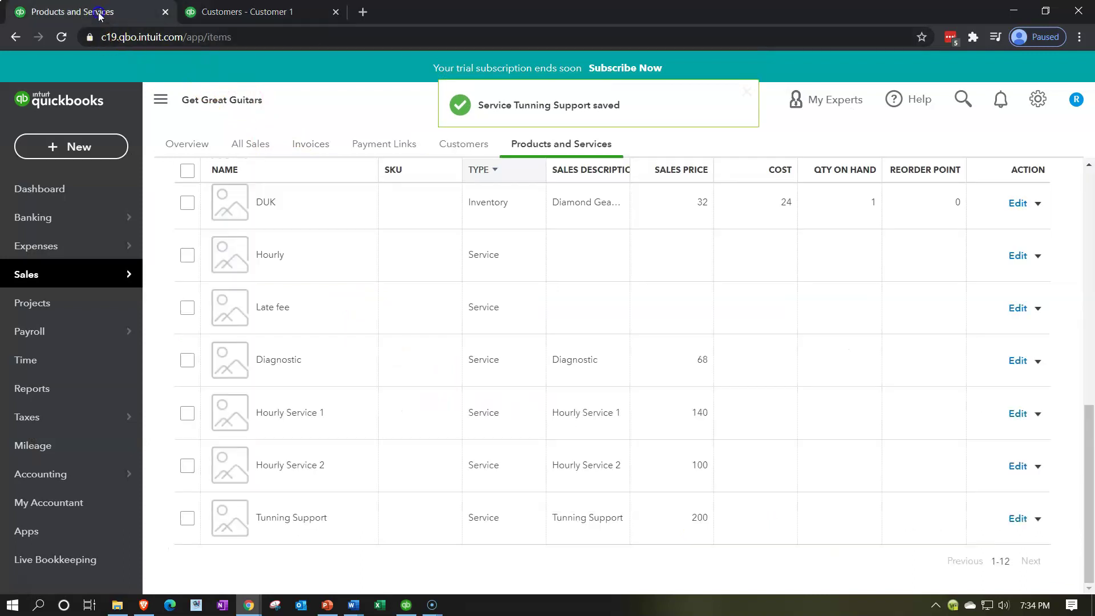
pyautogui.click(81, 154)
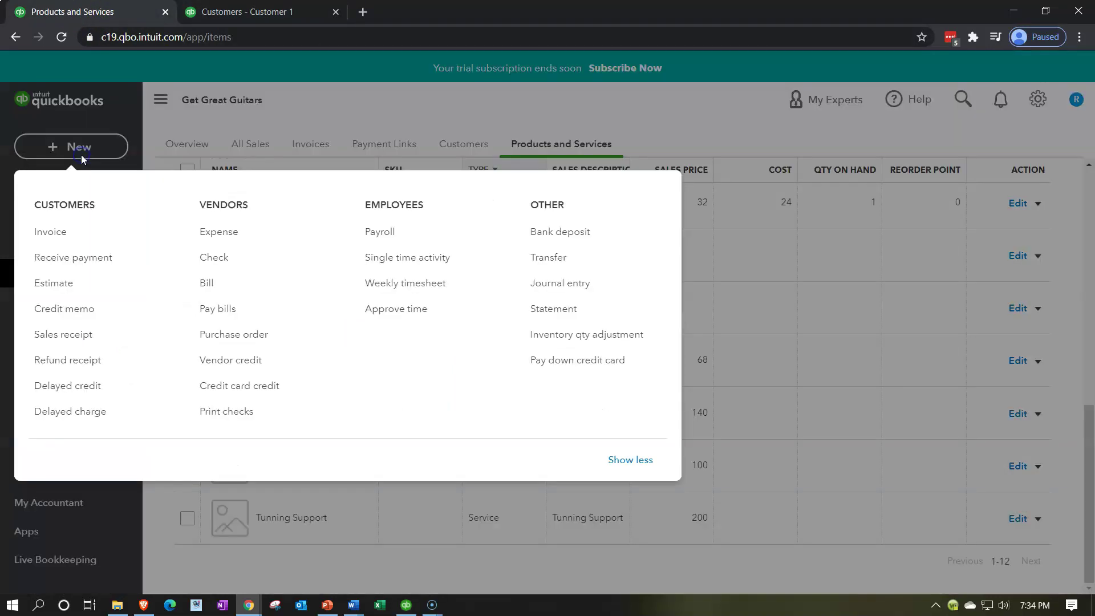
pyautogui.click(70, 231)
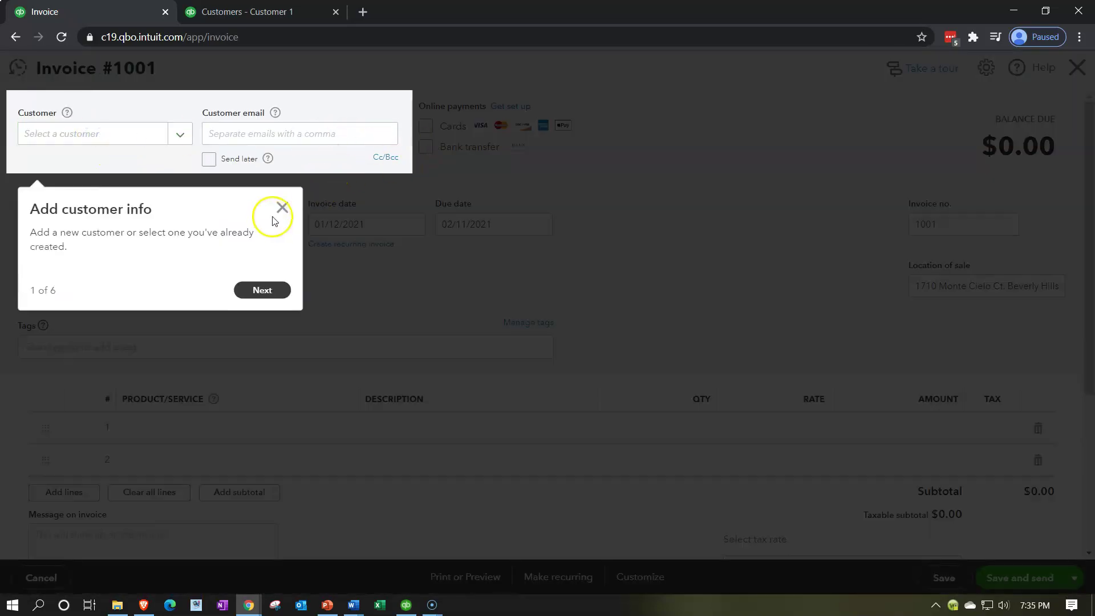
pyautogui.click(278, 209)
pyautogui.click(110, 134)
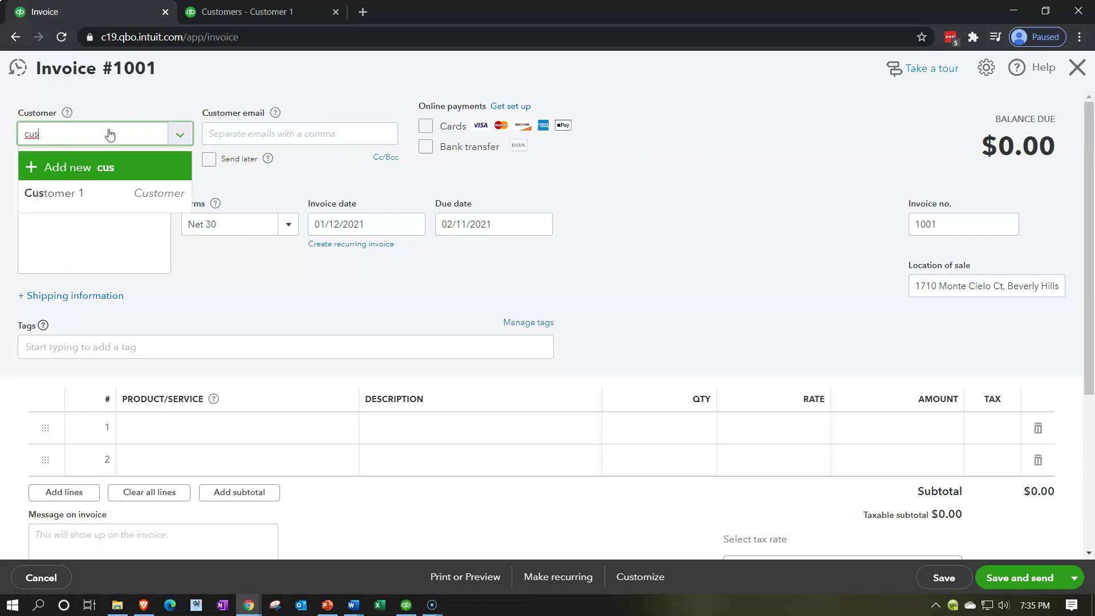
pyautogui.click(110, 197)
# Step: Put the ELP product on the invoice's first line, check the tax amount, and close the invoice without saving
pyautogui.click(245, 431)
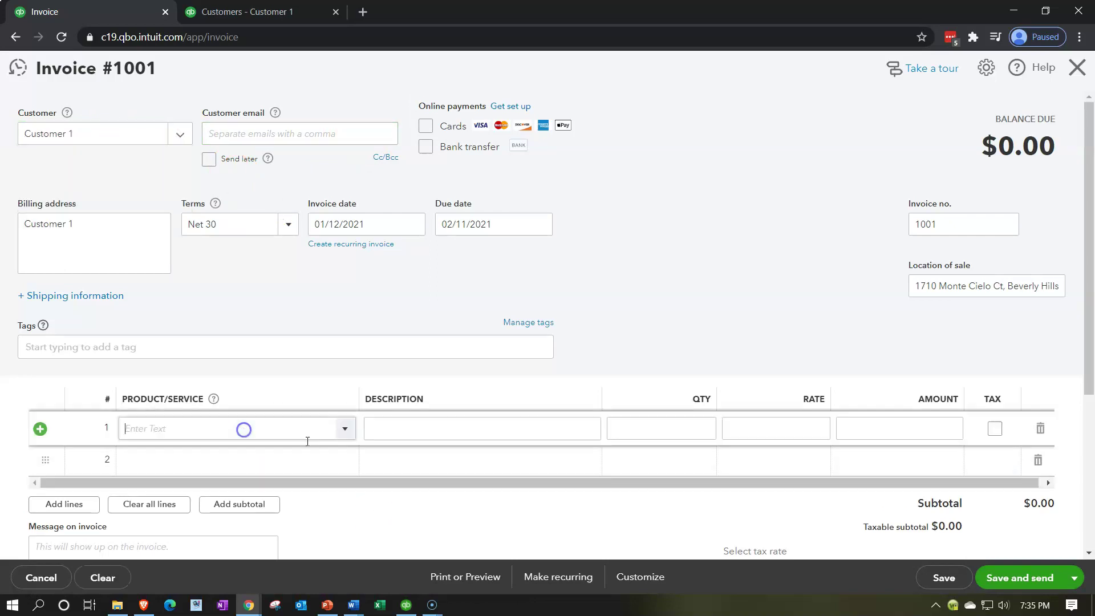
pyautogui.click(342, 432)
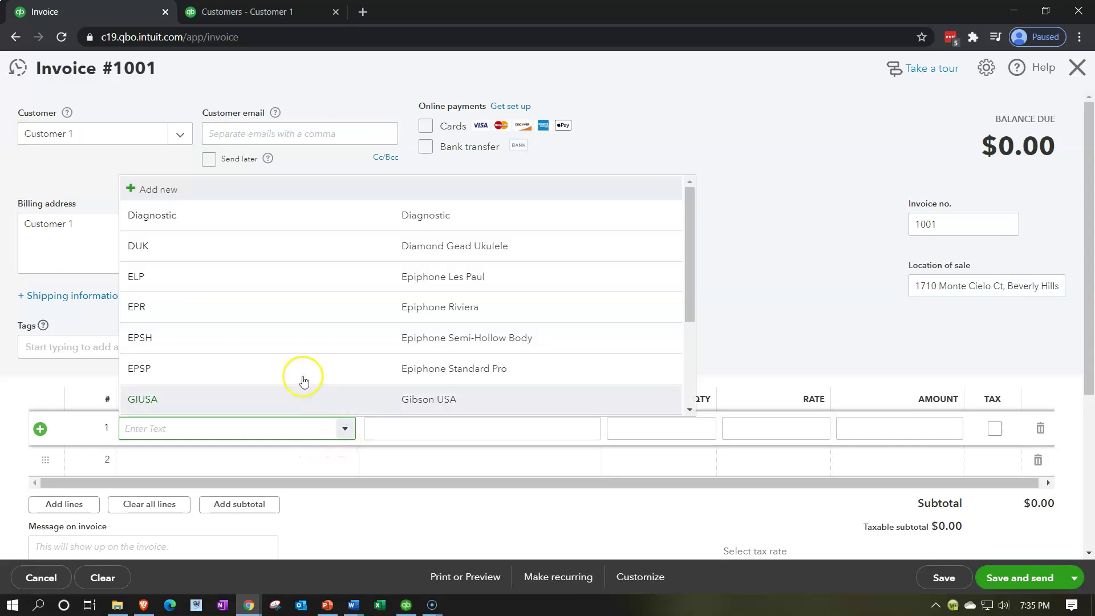
pyautogui.click(254, 292)
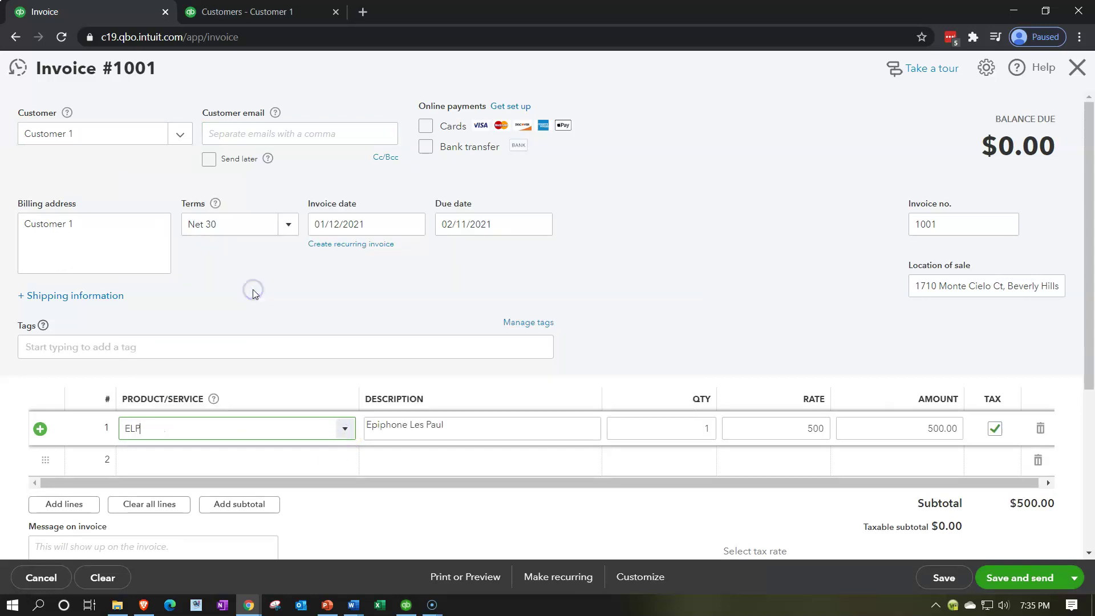
pyautogui.scroll(-3, 623, 349)
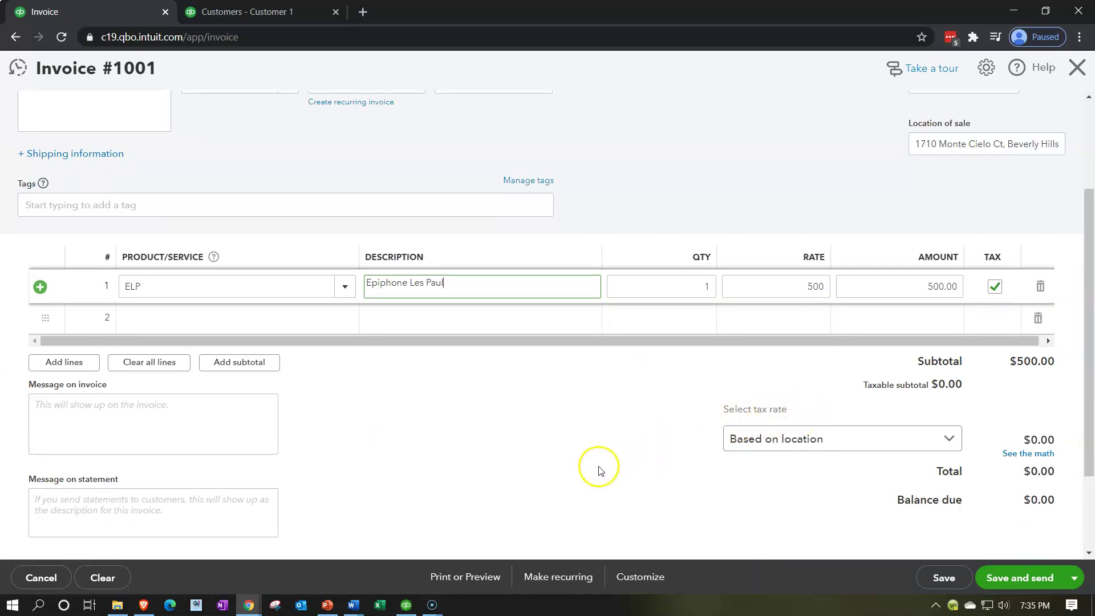
pyautogui.scroll(3, 596, 464)
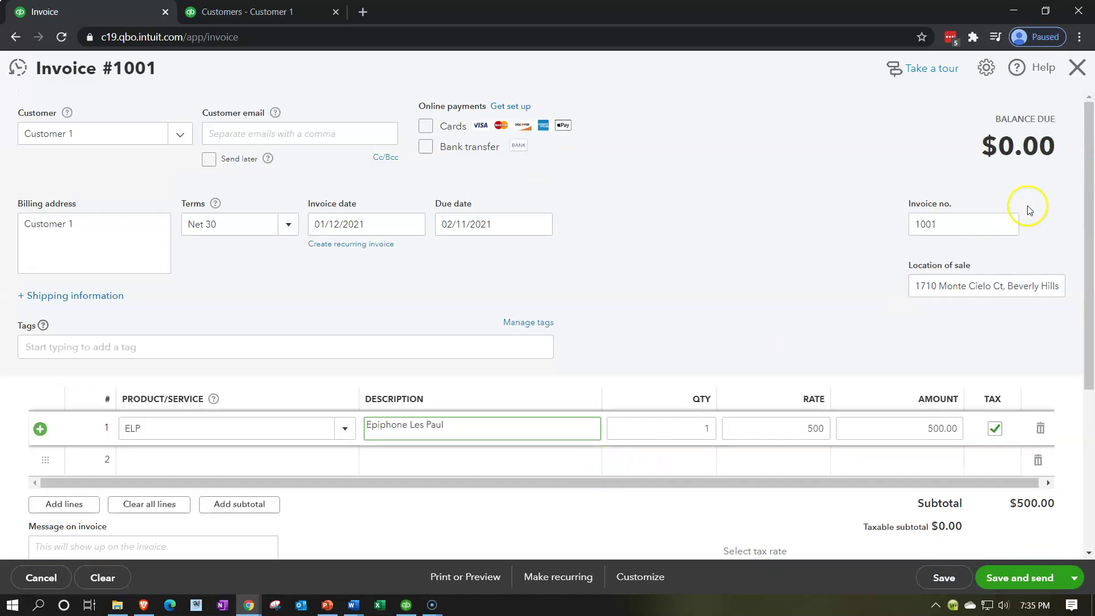
pyautogui.click(1076, 70)
pyautogui.click(624, 344)
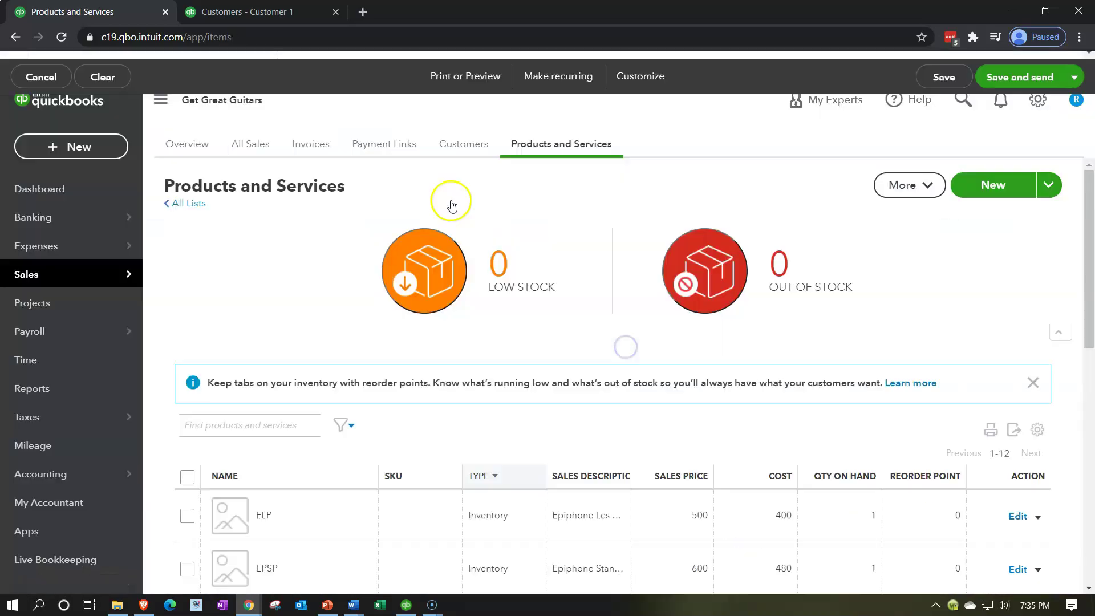
# Step: Return to Customer 1's record in the other browser tab, remove the tax exemption, and save the customer
pyautogui.click(242, 13)
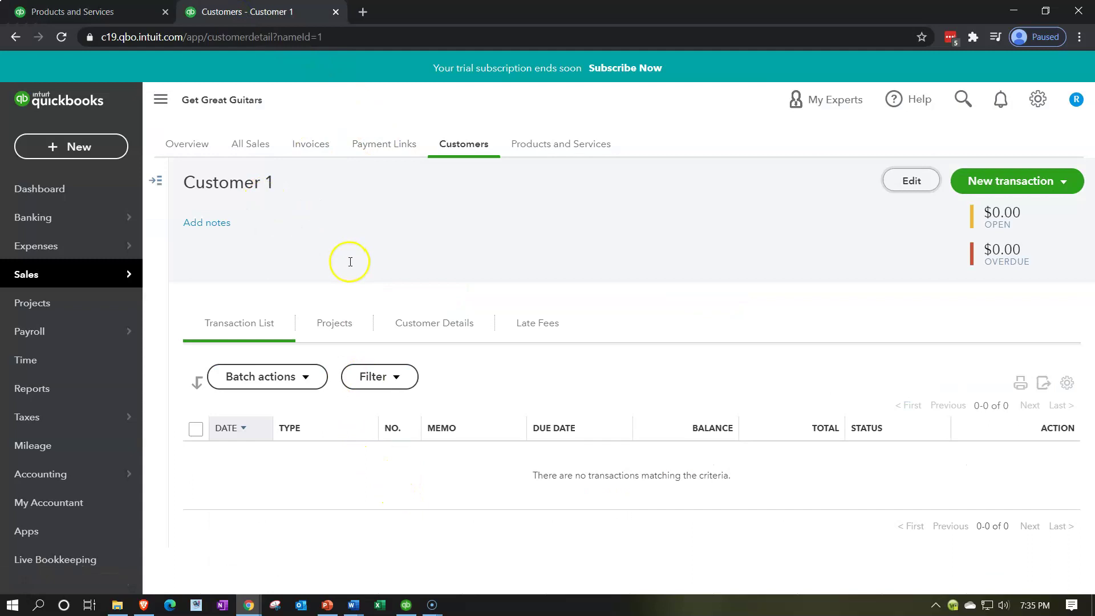
pyautogui.click(157, 182)
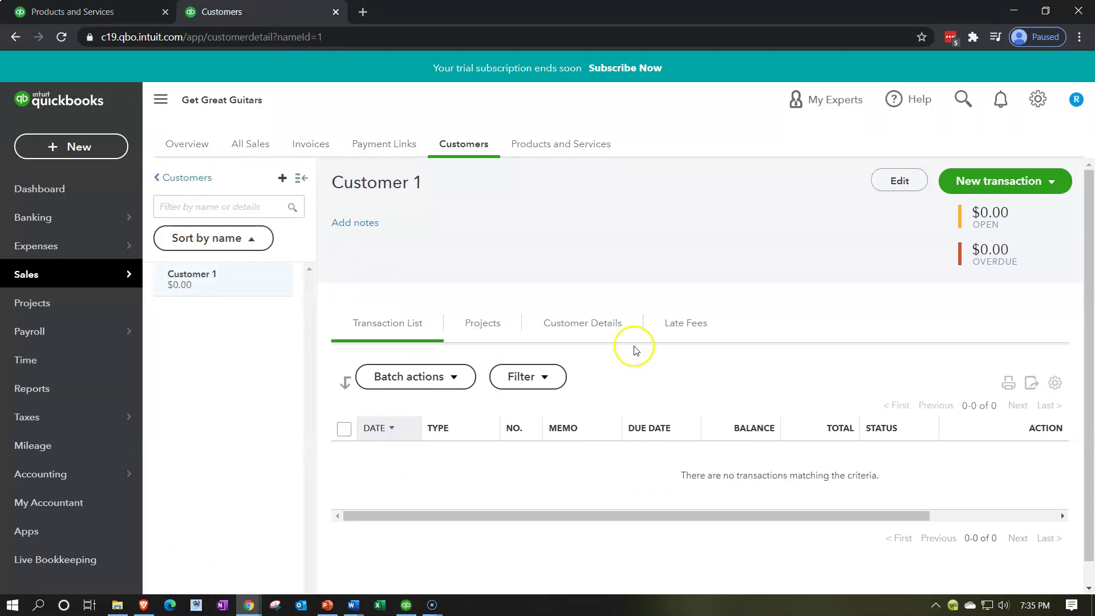
pyautogui.click(890, 180)
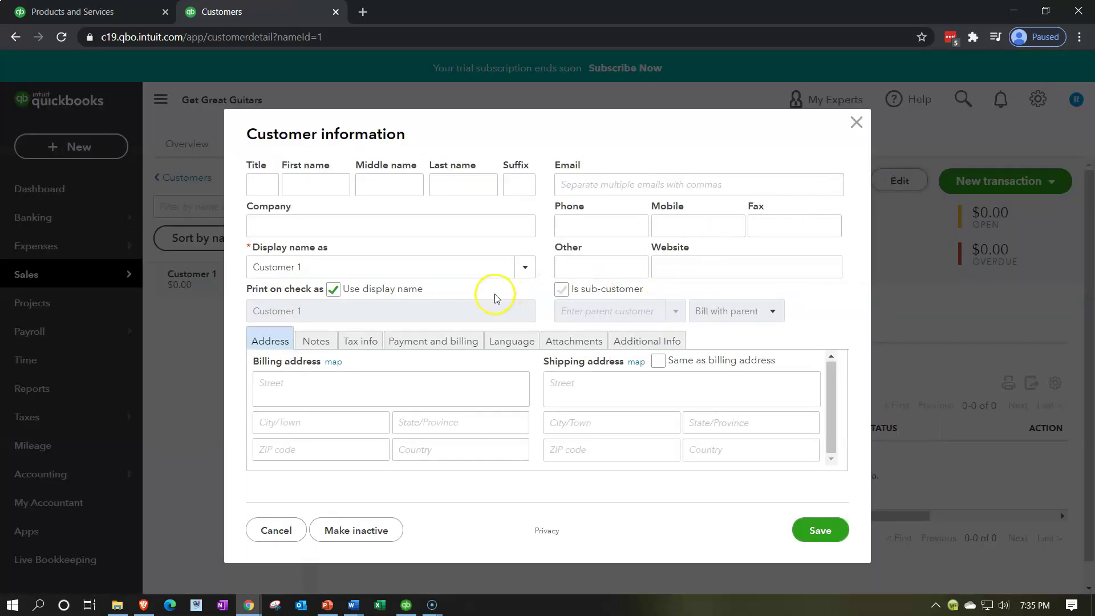
pyautogui.click(365, 342)
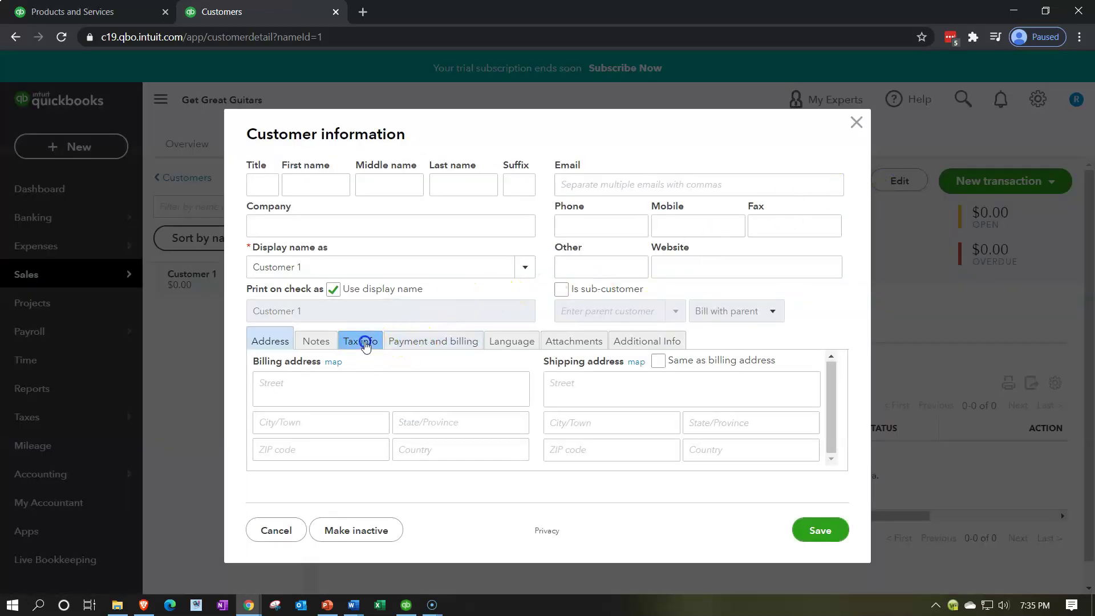
pyautogui.click(264, 364)
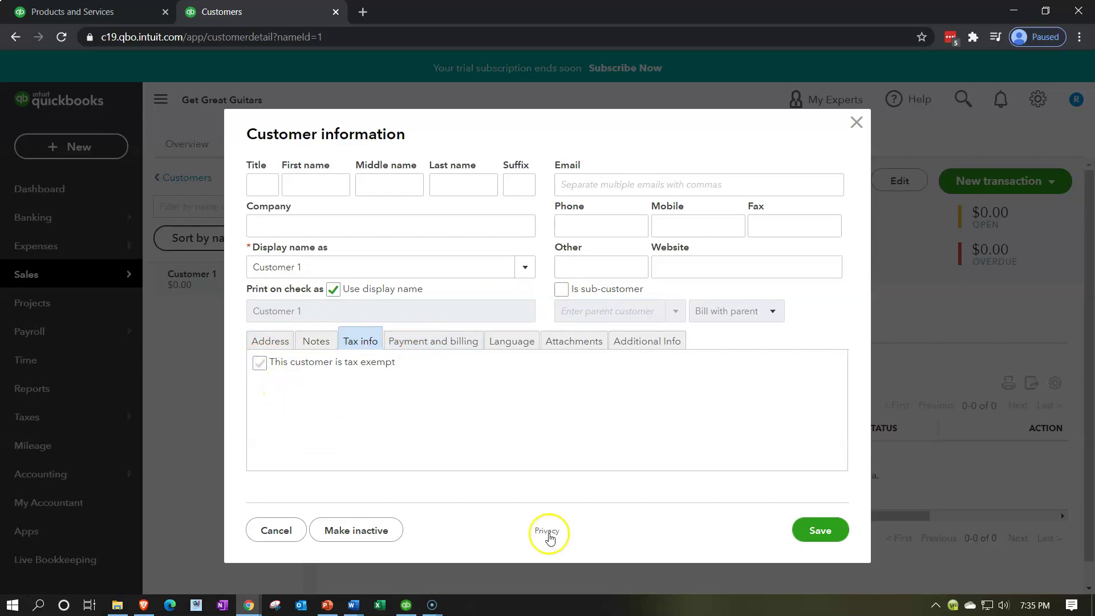
pyautogui.click(810, 532)
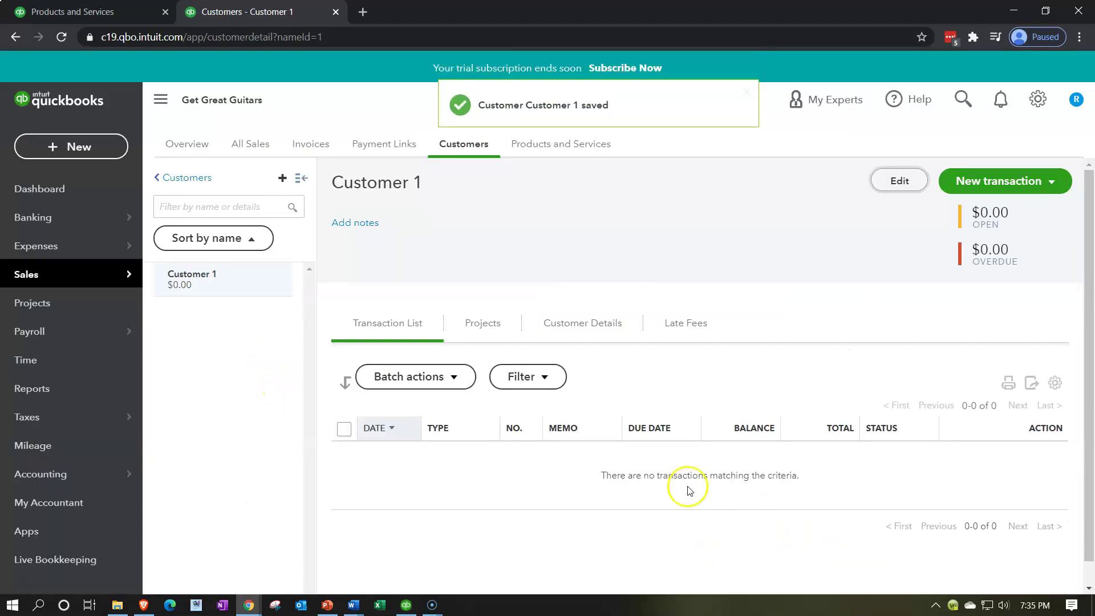